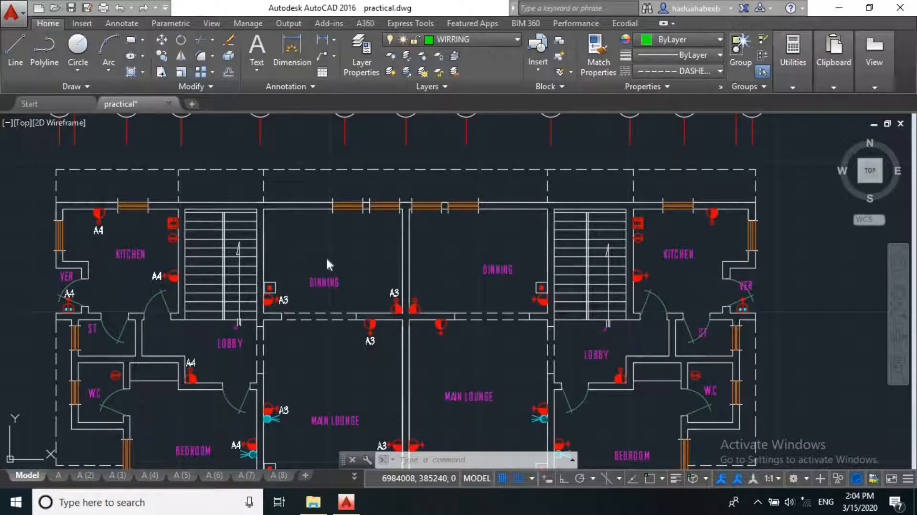
Step: Examine the cooker, heater and socket symbols and their circuit labels in the left kitchen of the ground floor plan
scroll(358, 382, "up", 3)
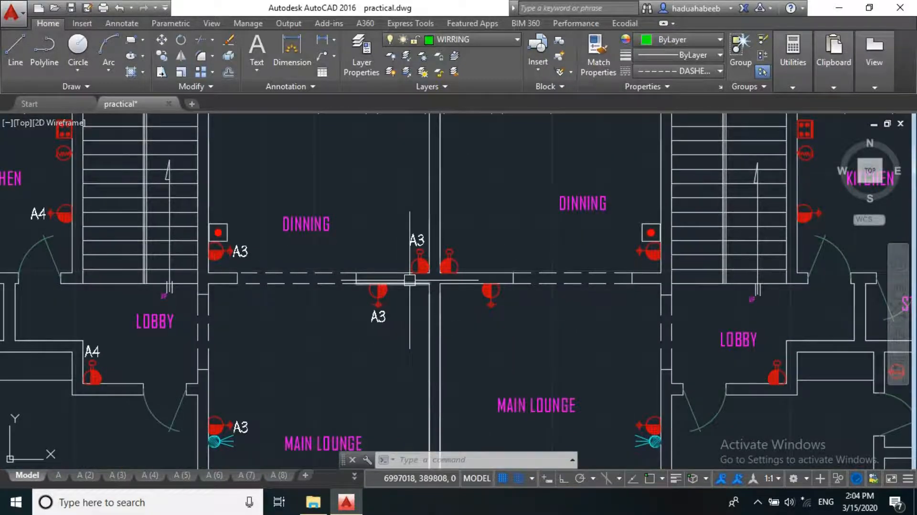
scroll(471, 221, "down", 2)
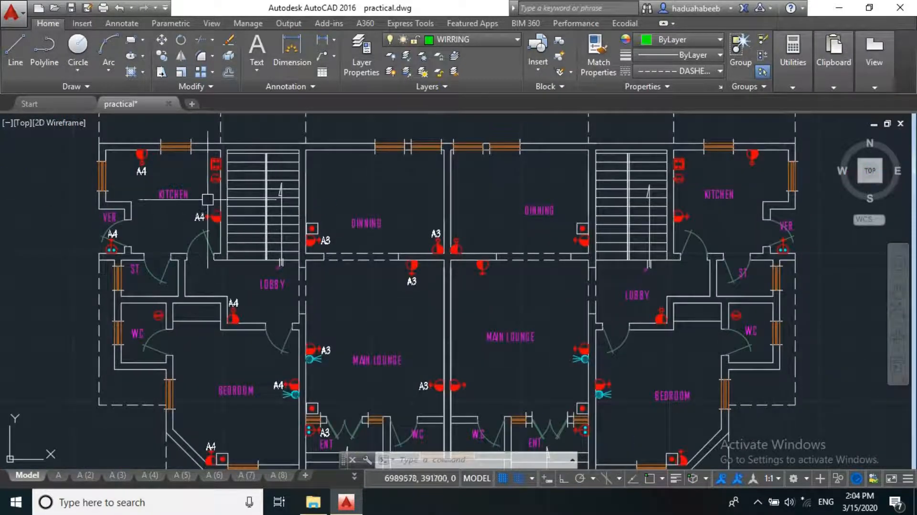
scroll(207, 199, "up", 5)
middle_click_drag(254, 245, 389, 286)
scroll(405, 237, "down", 2)
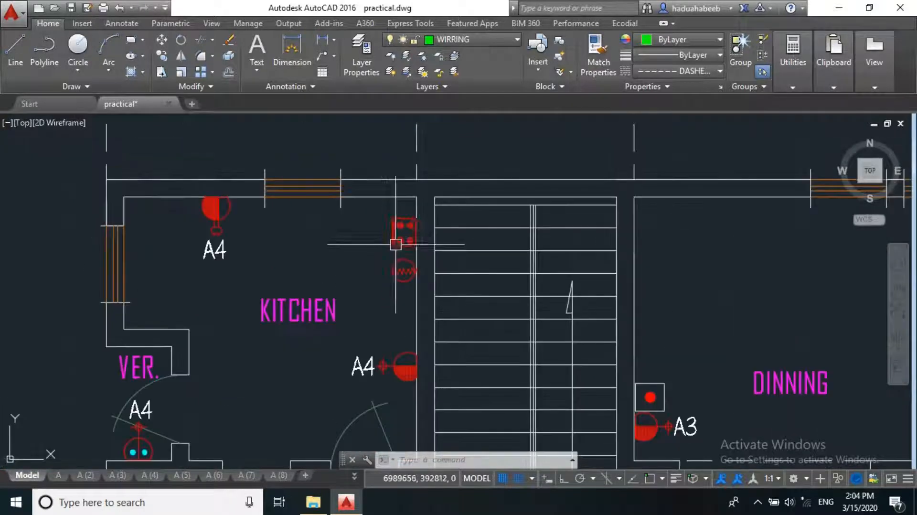
scroll(400, 286, "up", 2)
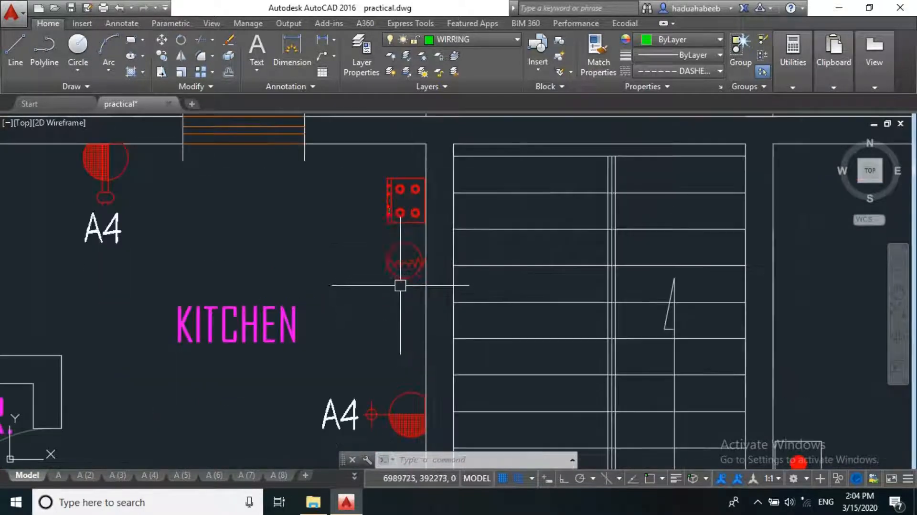
middle_click_drag(377, 250, 385, 301)
scroll(385, 296, "up", 4)
scroll(383, 252, "down", 4)
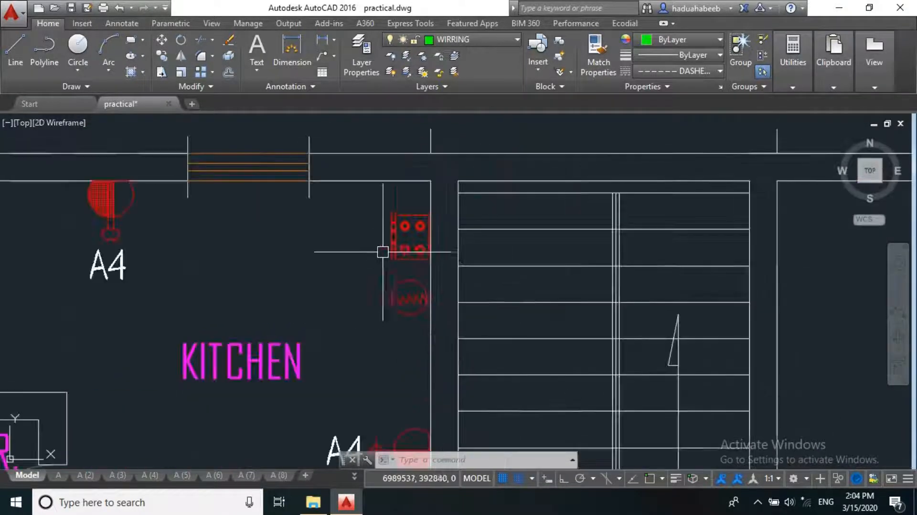
scroll(378, 256, "down", 2)
scroll(328, 222, "down", 2)
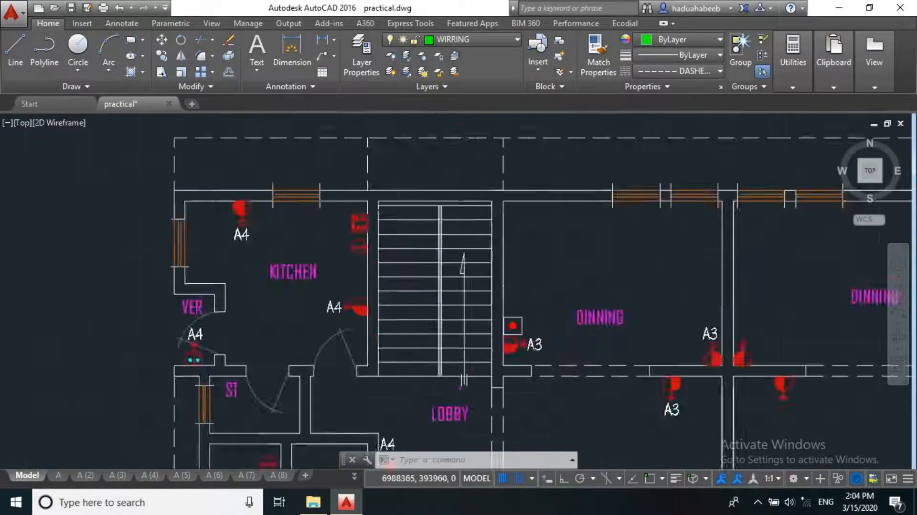
scroll(288, 175, "down", 4)
scroll(321, 221, "up", 6)
middle_click_drag(296, 163, 315, 218)
scroll(296, 225, "down", 2)
scroll(266, 301, "up", 2)
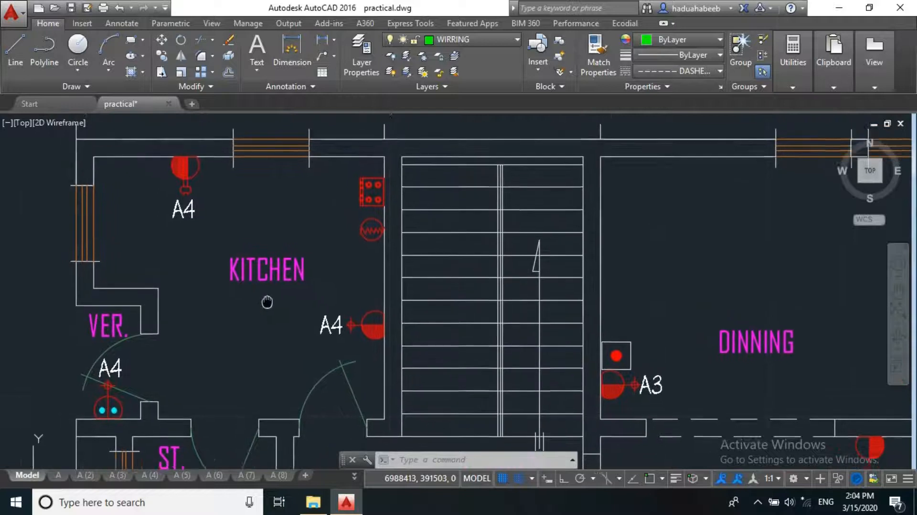
middle_click_drag(267, 302, 238, 240)
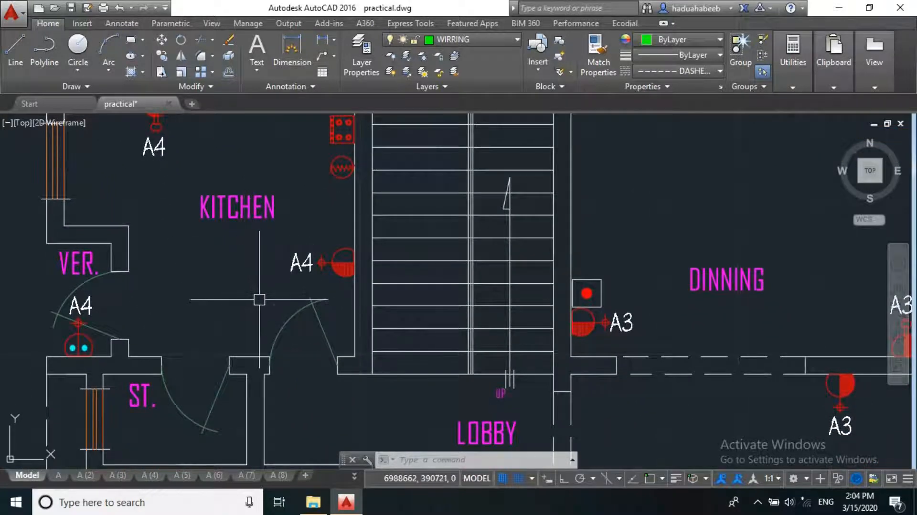
middle_click_drag(310, 268, 291, 173)
scroll(290, 173, "down", 2)
scroll(413, 244, "down", 3)
scroll(413, 243, "up", 1)
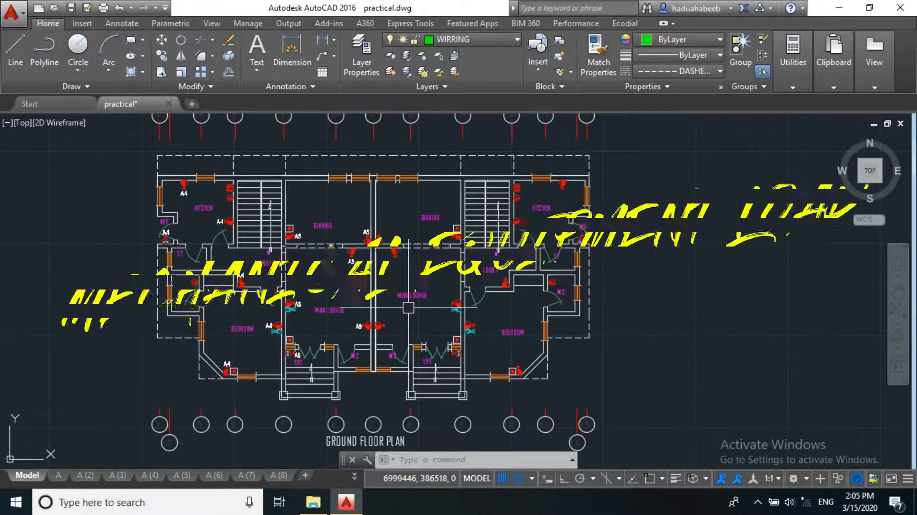
Step: Examine the equipment symbols and circuit labels around the left main lounge, bedroom, lobby and entrance
scroll(268, 308, "up", 3)
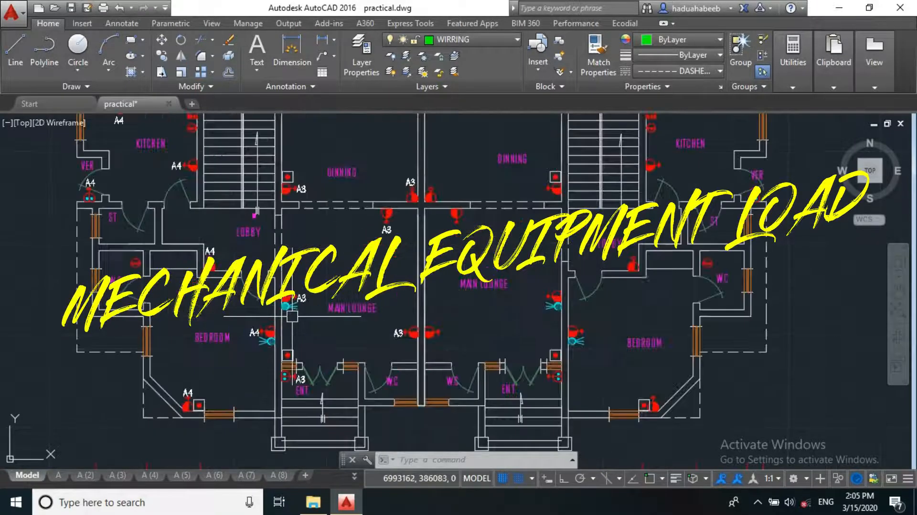
scroll(311, 251, "up", 3)
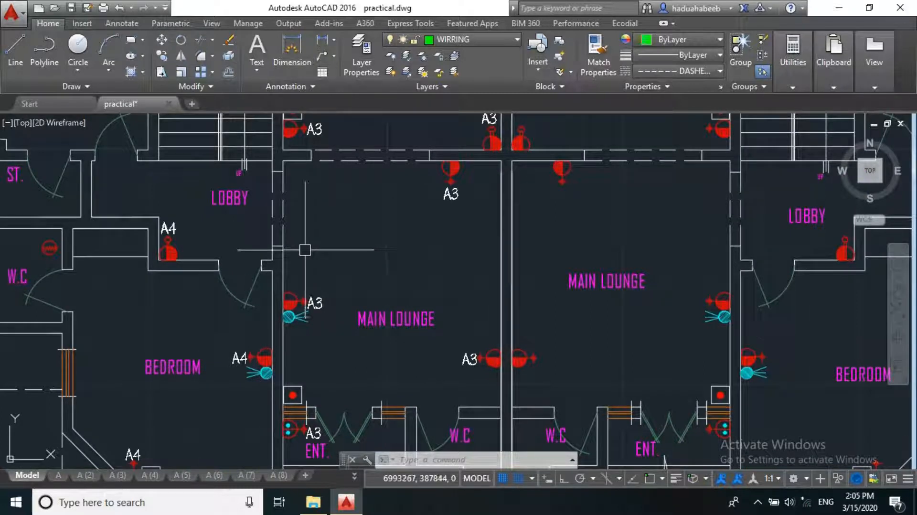
middle_click_drag(303, 269, 262, 197)
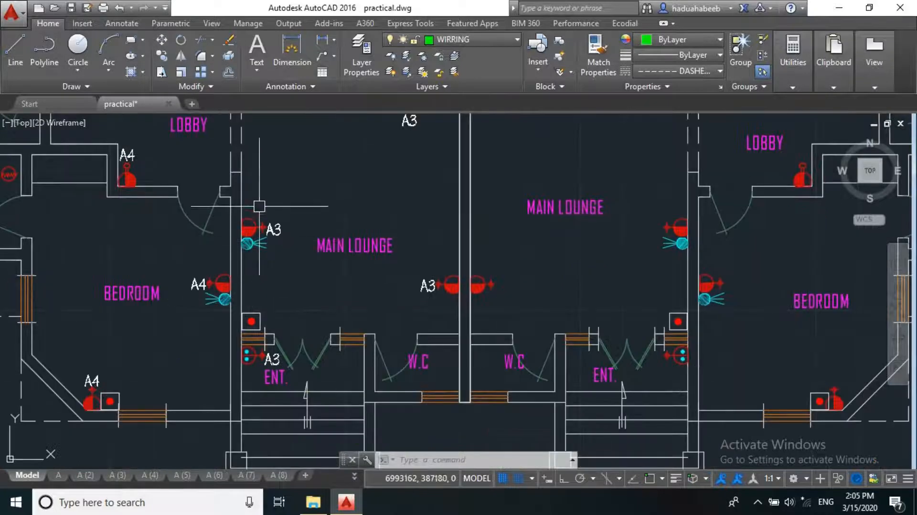
middle_click_drag(357, 245, 497, 288)
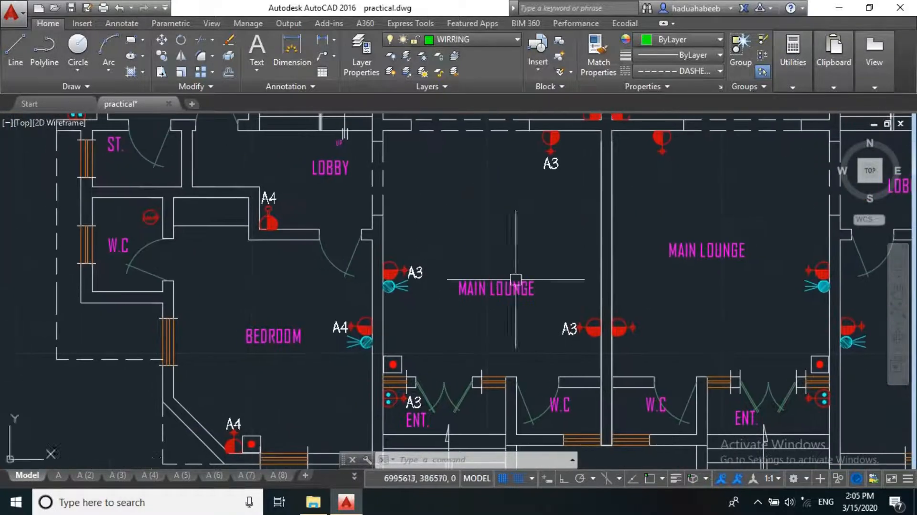
scroll(478, 311, "down", 1)
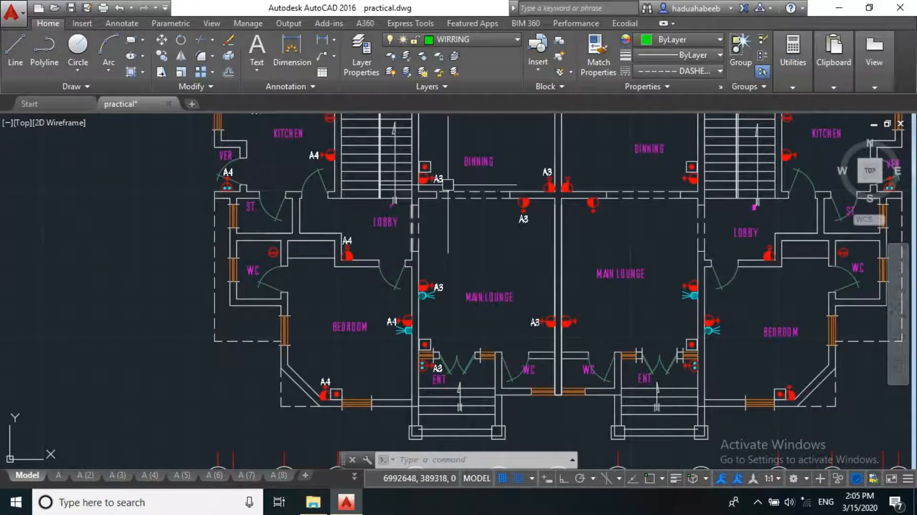
scroll(448, 185, "down", 1)
scroll(242, 257, "down", 2)
scroll(328, 272, "up", 2)
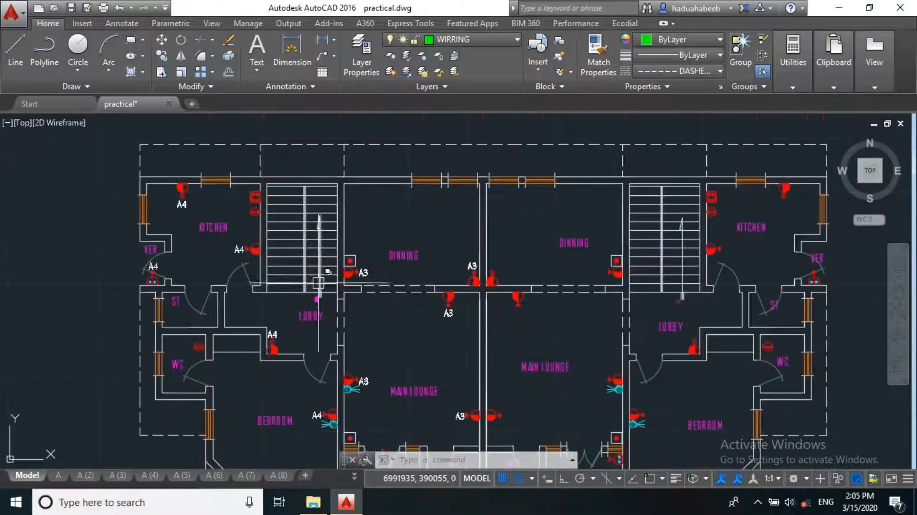
Step: Copy the A3 label from the left entrance symbol to beside the boxed red-dot symbol in the left dining room
scroll(351, 256, "up", 1)
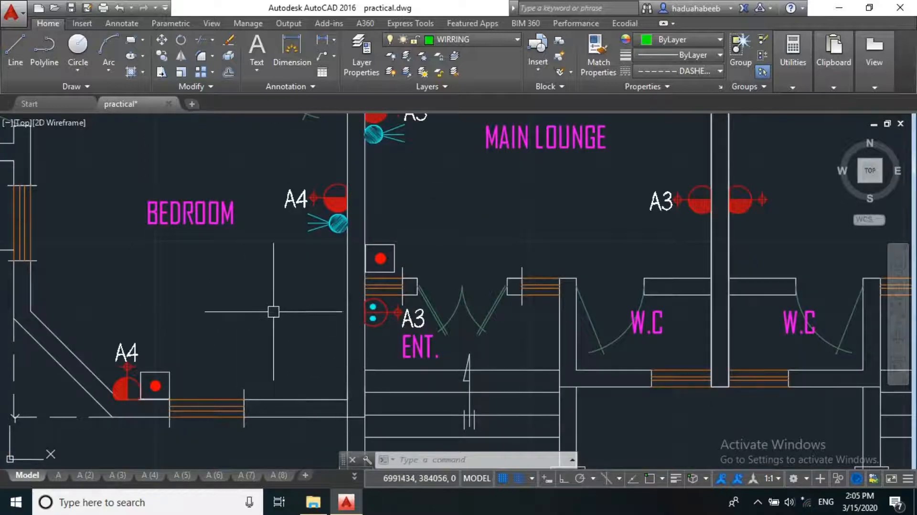
scroll(344, 325, "up", 1)
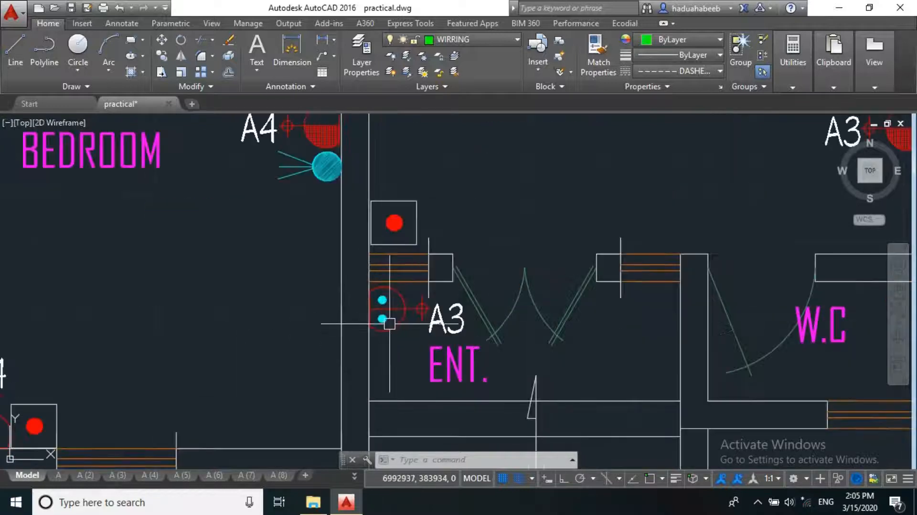
left_click(432, 327)
scroll(393, 315, "down", 2)
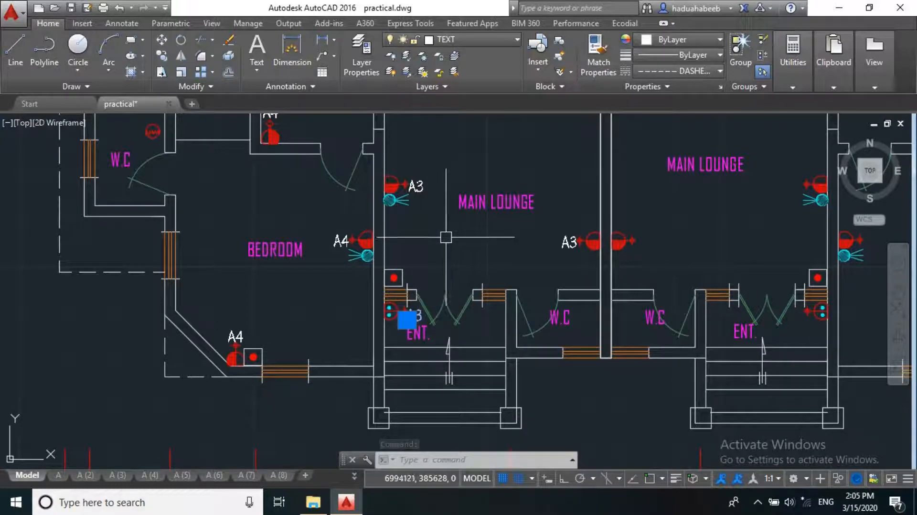
type("cp")
key("Return")
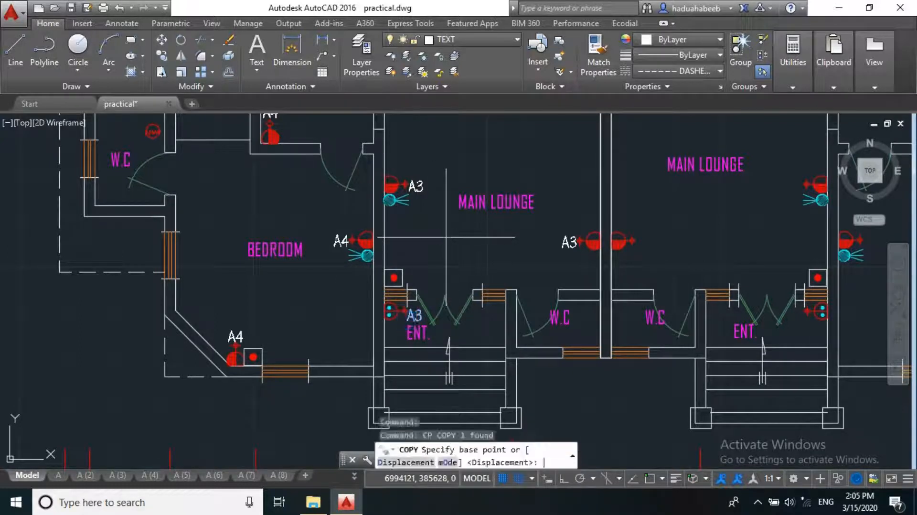
left_click(409, 314)
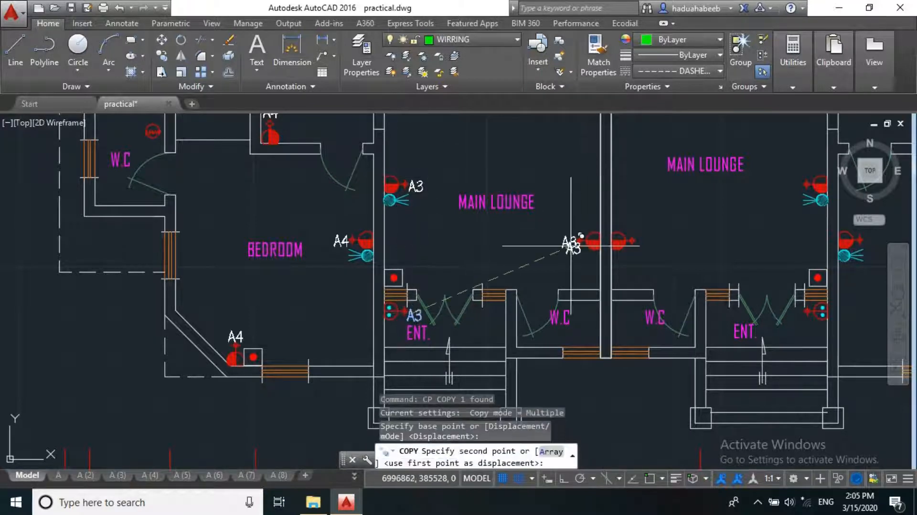
scroll(583, 239, "down", 5)
scroll(492, 157, "up", 5)
scroll(492, 160, "up", 5)
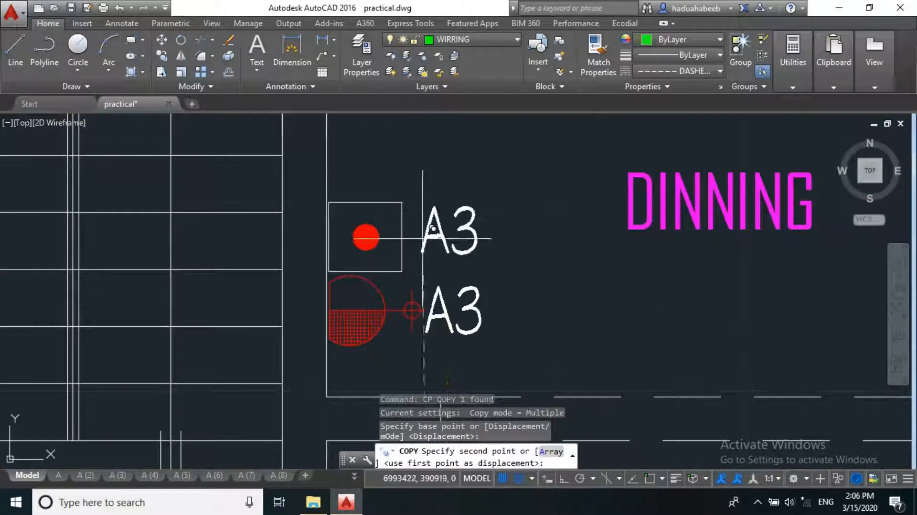
key("Escape")
Step: Change the label beside the left dining room's boxed red-dot symbol to A4
double_click(438, 235)
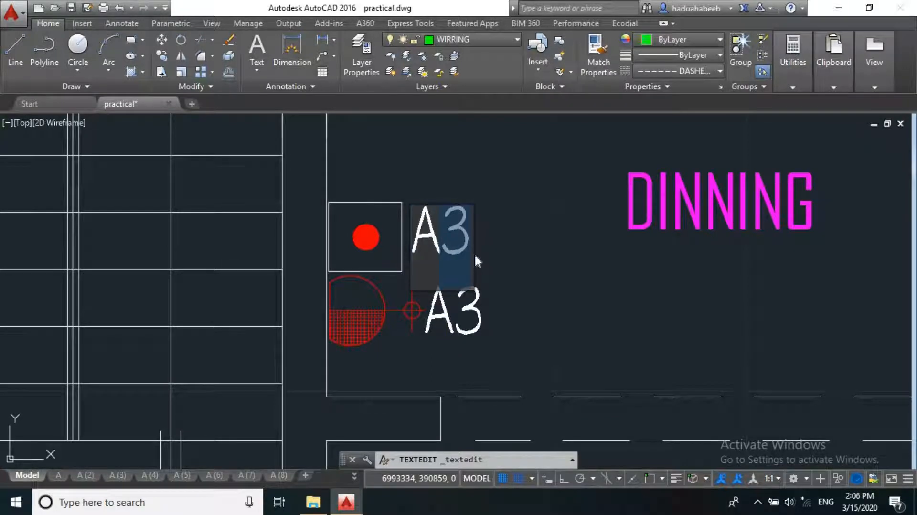
type("4")
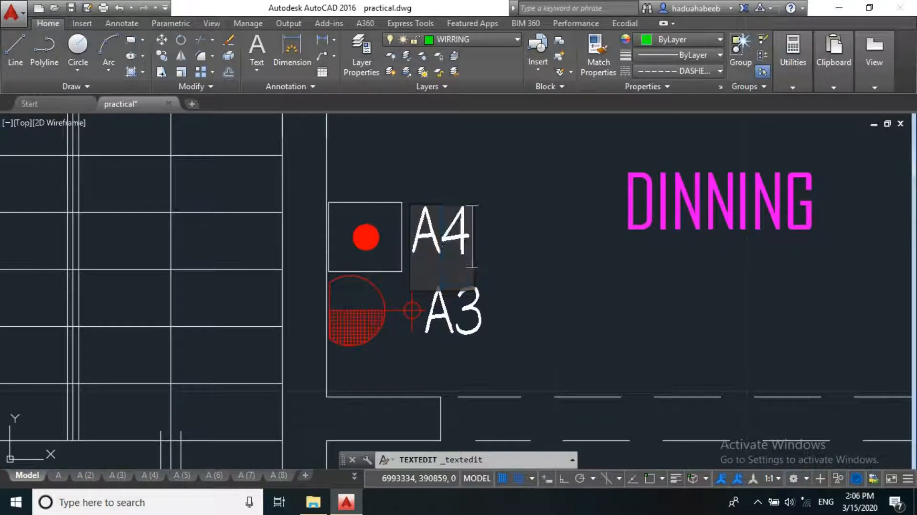
key("Return")
Step: Copy the dining room's A4 label to beside the boxed red-dot symbol near the entrance of the left main lounge
left_click(458, 231)
type("cp")
key("Return")
left_click(456, 234)
scroll(332, 173, "down", 5)
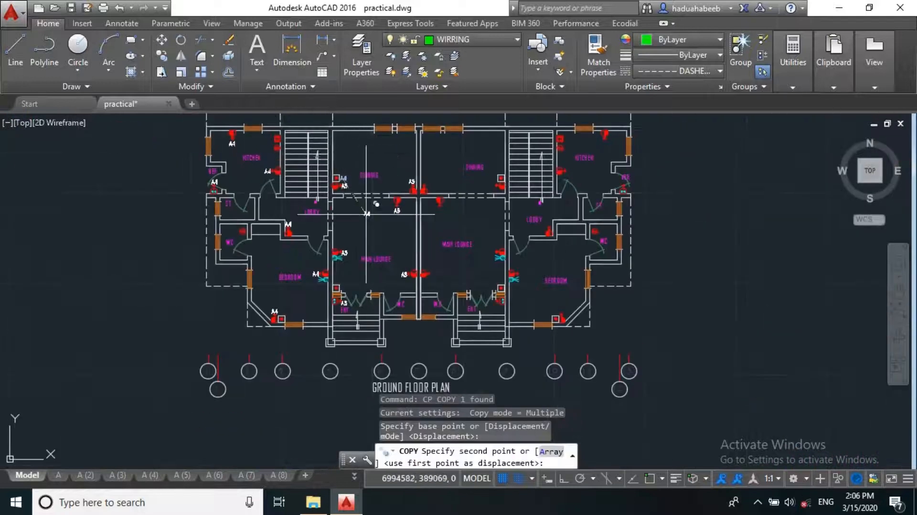
scroll(372, 211, "up", 6)
left_click(370, 234)
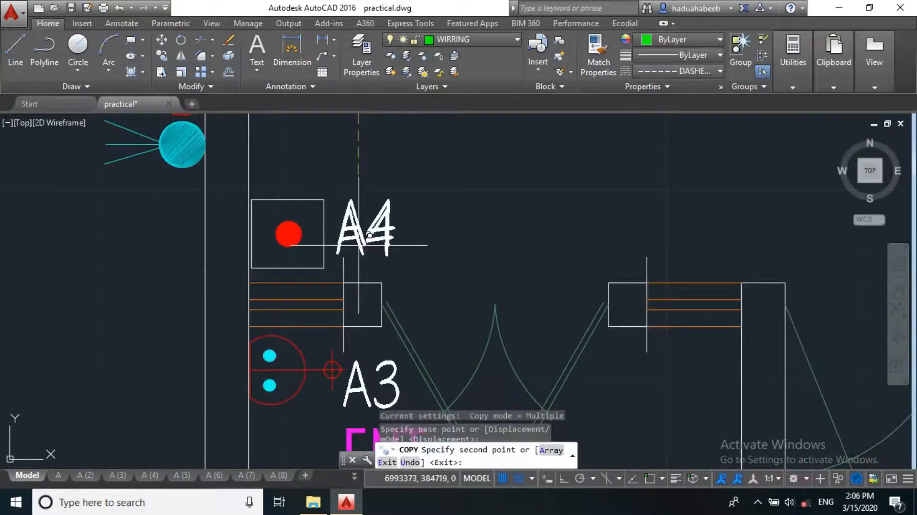
scroll(369, 234, "down", 6)
scroll(371, 249, "up", 1)
scroll(371, 191, "down", 1)
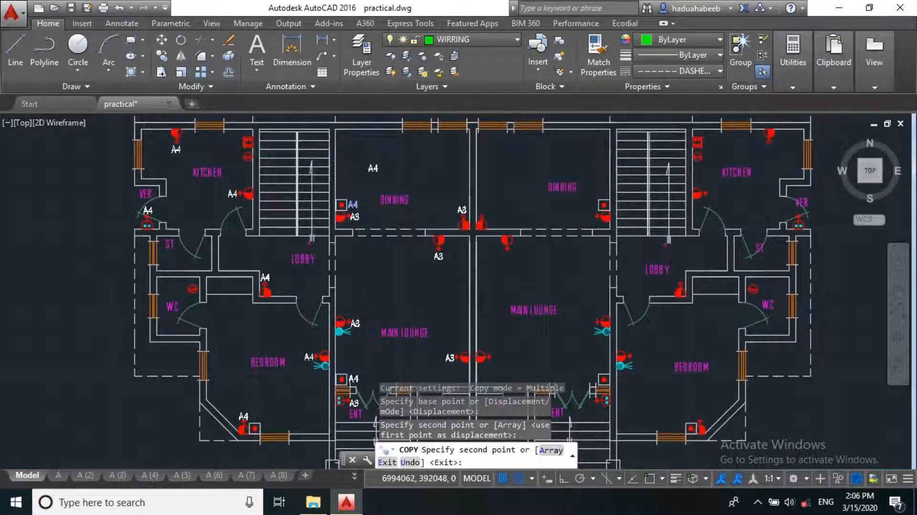
key("Escape")
Step: Change the label beside the left dining room's boxed red-dot symbol to A5
scroll(354, 203, "up", 8)
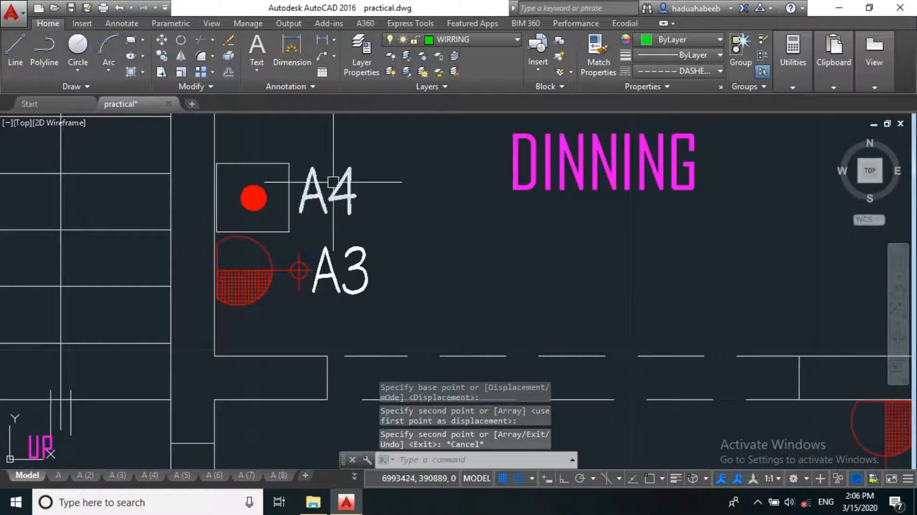
double_click(333, 182)
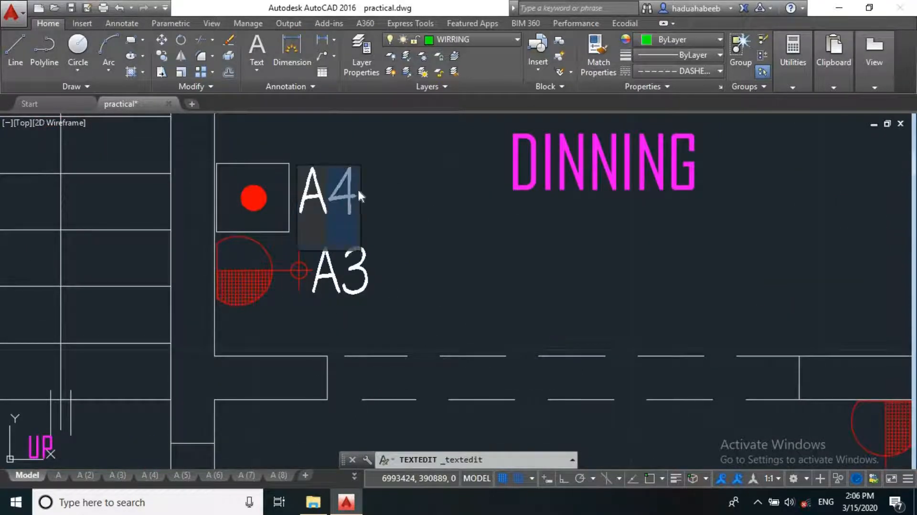
type("5")
left_click(359, 200)
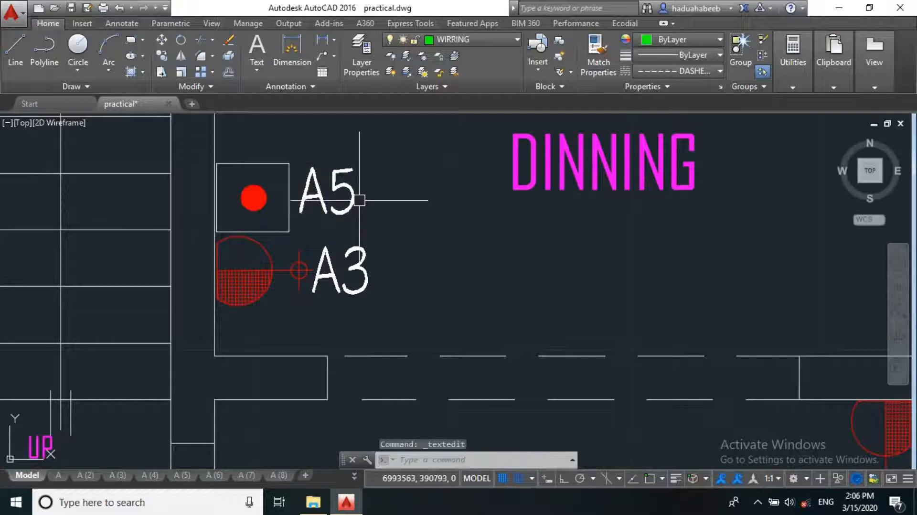
Step: Copy the dining room's A5 label to just above the boxed red-dot symbol in the left bedroom
left_click(343, 186)
type("c")
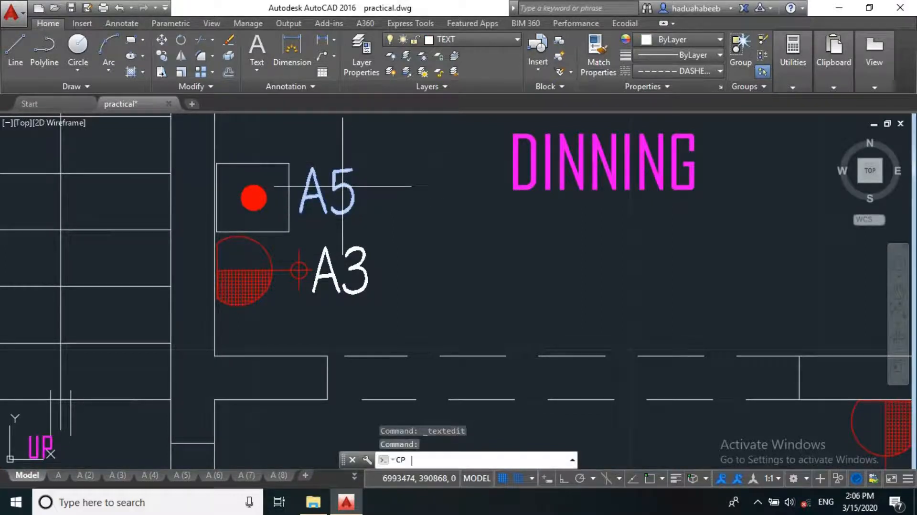
type("p")
key("Return")
left_click(326, 207)
scroll(173, 358, "down", 5)
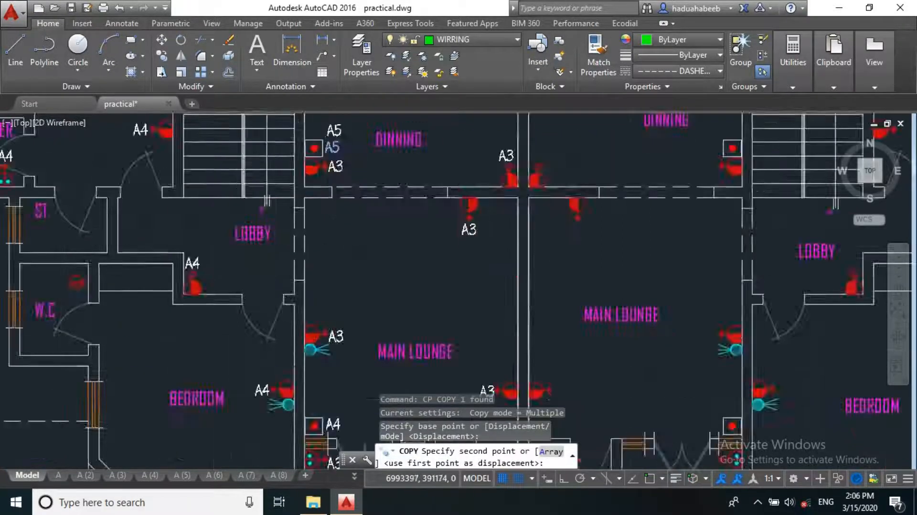
scroll(210, 363, "up", 3)
scroll(210, 363, "up", 7)
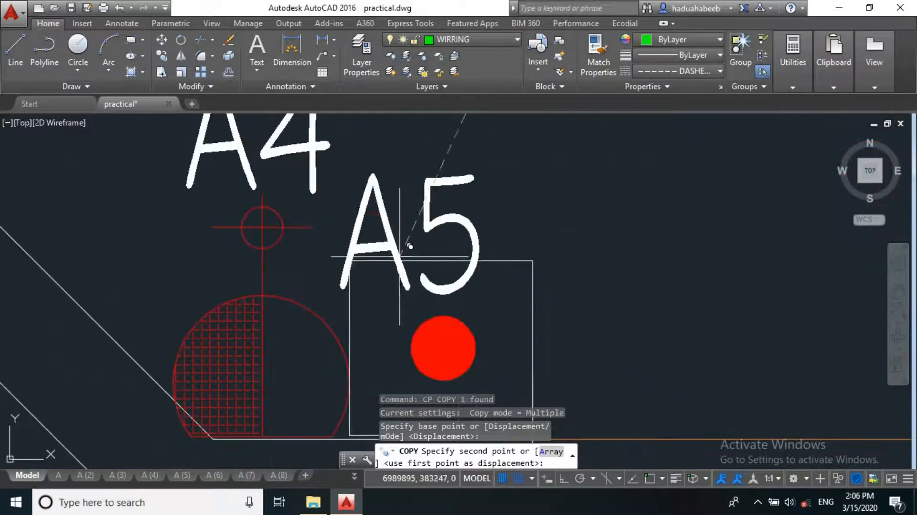
left_click(452, 211)
key("Escape")
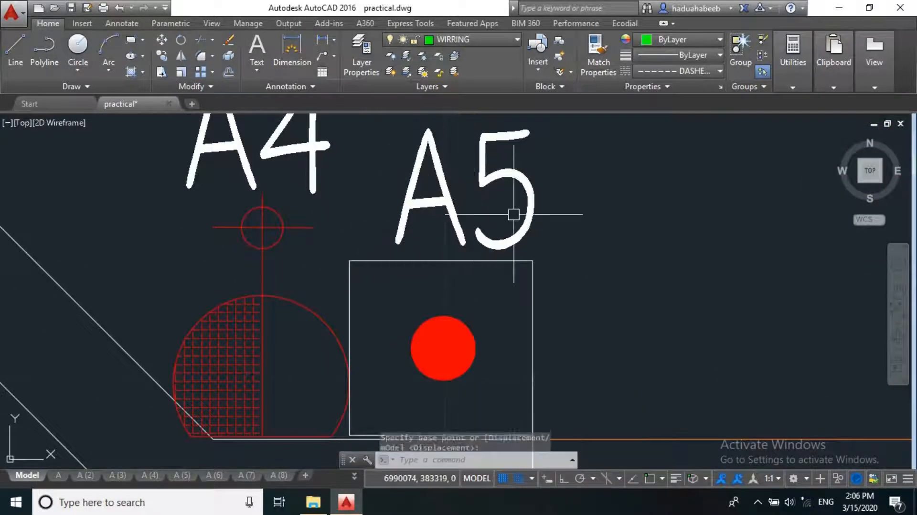
Step: Change the label above the left ground-floor bedroom's boxed red-dot symbol to A6
double_click(506, 186)
left_click(492, 181)
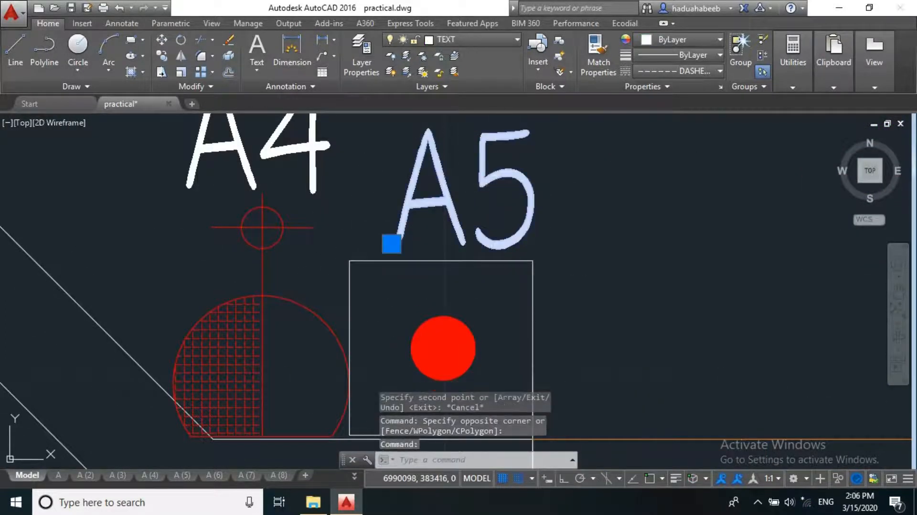
double_click(492, 181)
left_click_drag(538, 191, 468, 191)
type("6")
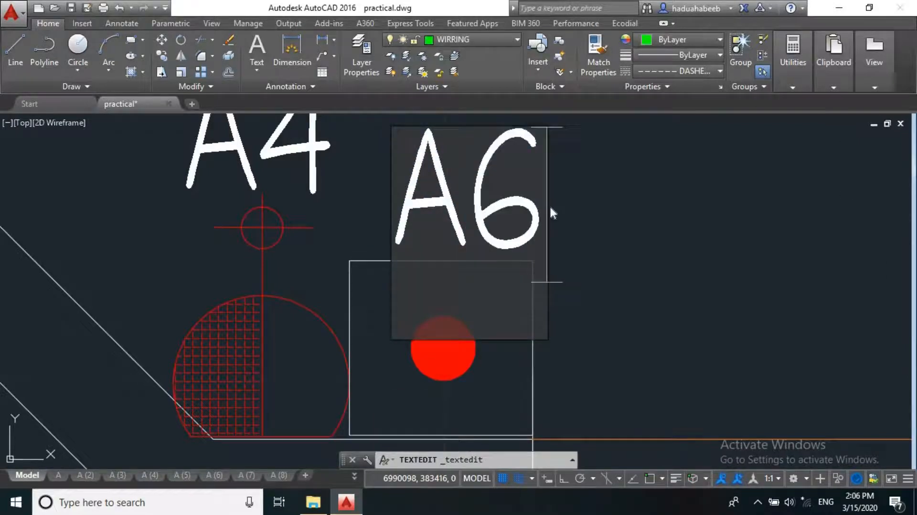
left_click(549, 205)
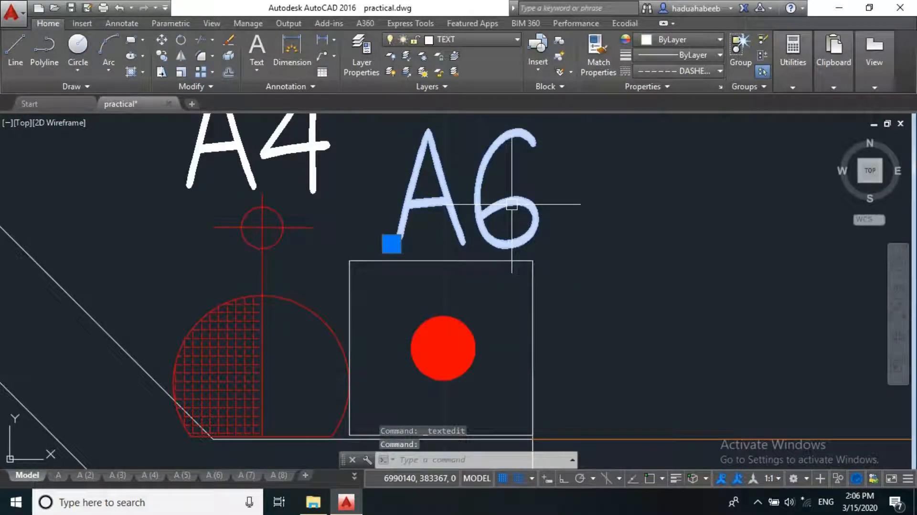
Step: Copy the bedroom's A6 label to beside the boxed red-dot symbol in the left family lounge of the other floor plan
type("cp")
key("Return")
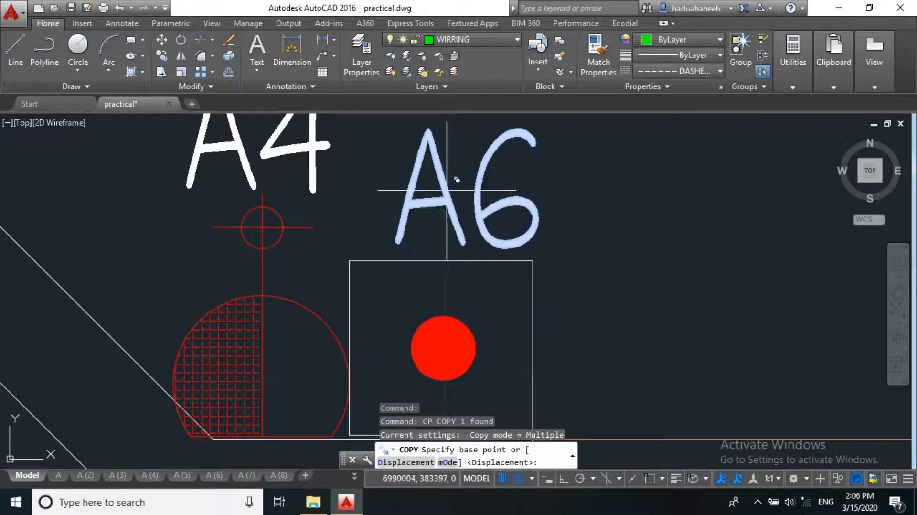
left_click(447, 191)
scroll(354, 330, "down", 6)
middle_click_drag(340, 211, 318, 292)
middle_click_drag(311, 244, 306, 318)
scroll(287, 230, "up", 2)
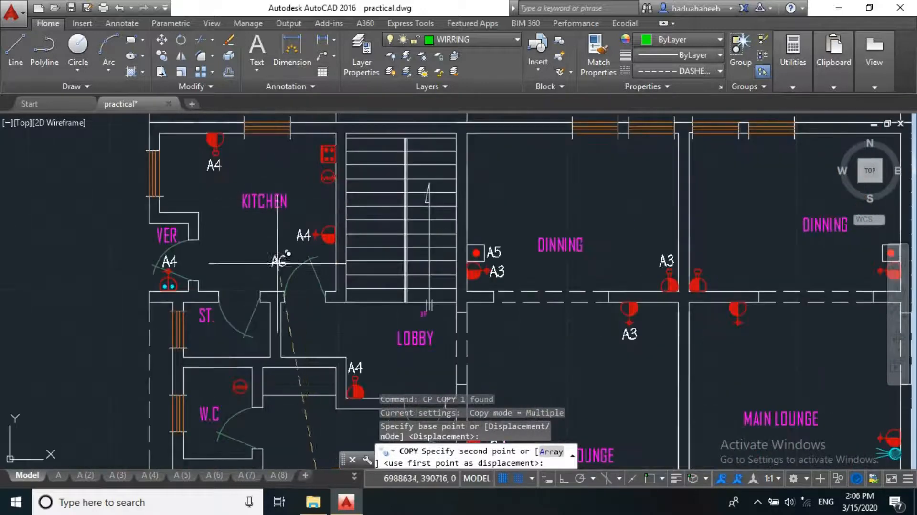
middle_click_drag(382, 226, 220, 212)
scroll(221, 213, "down", 5)
scroll(205, 366, "up", 5)
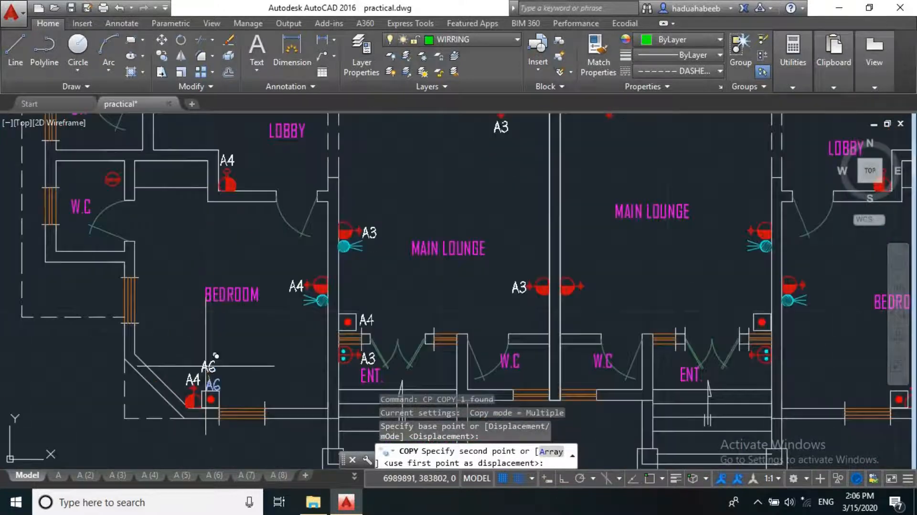
scroll(206, 366, "down", 2)
scroll(243, 349, "up", 1)
scroll(238, 353, "down", 1)
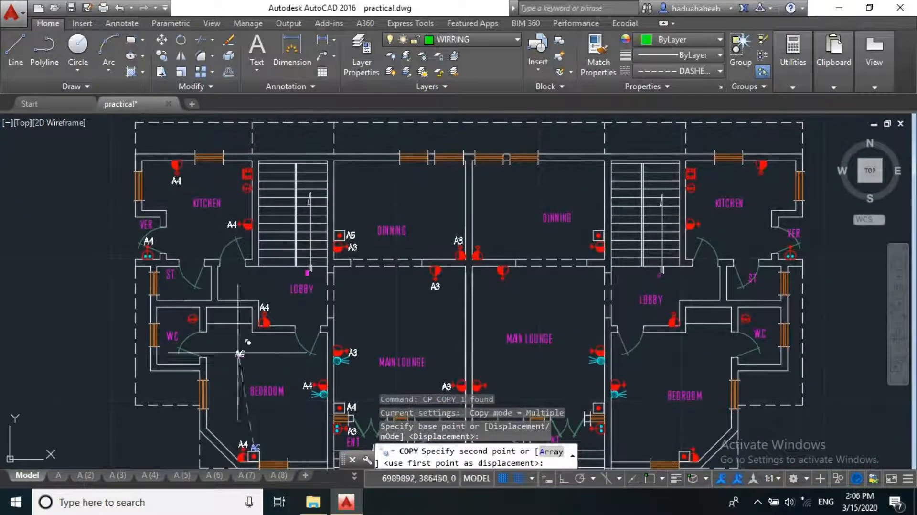
scroll(224, 310, "up", 1)
scroll(202, 188, "down", 6)
scroll(415, 182, "up", 8)
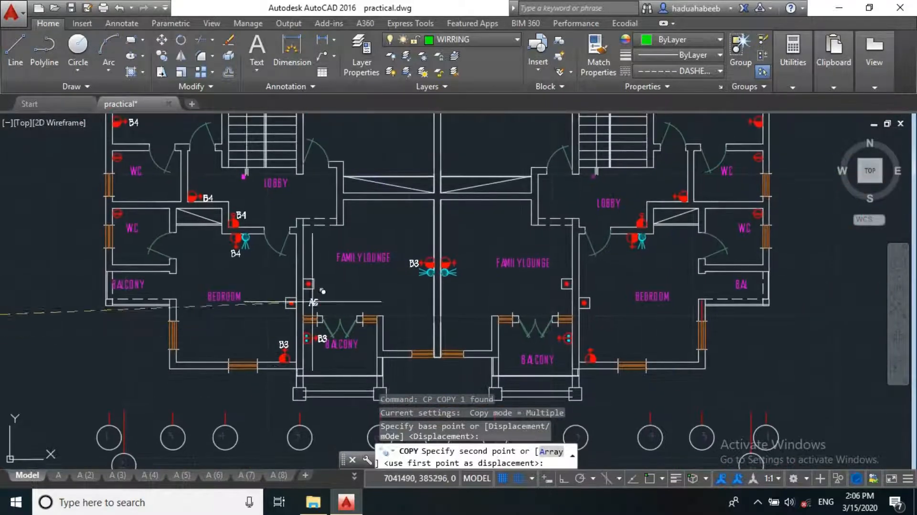
scroll(305, 346, "up", 2)
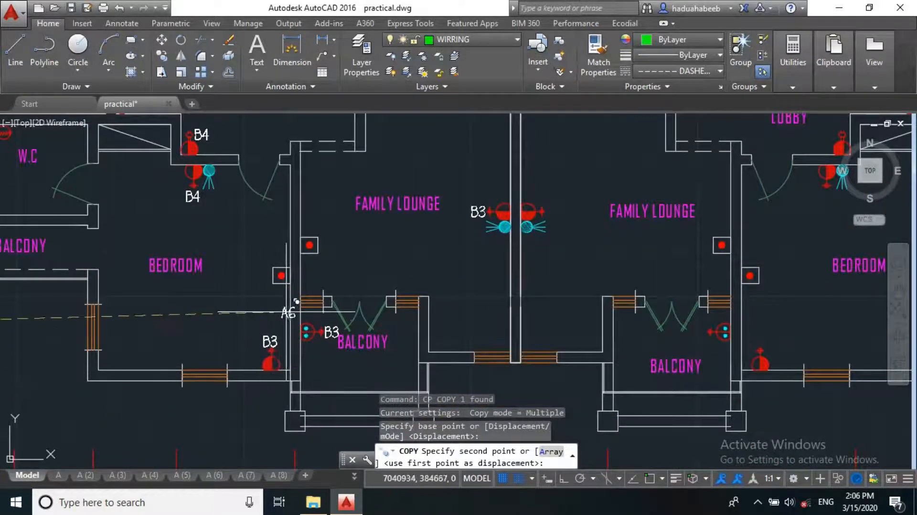
scroll(296, 302, "down", 4)
scroll(239, 258, "up", 4)
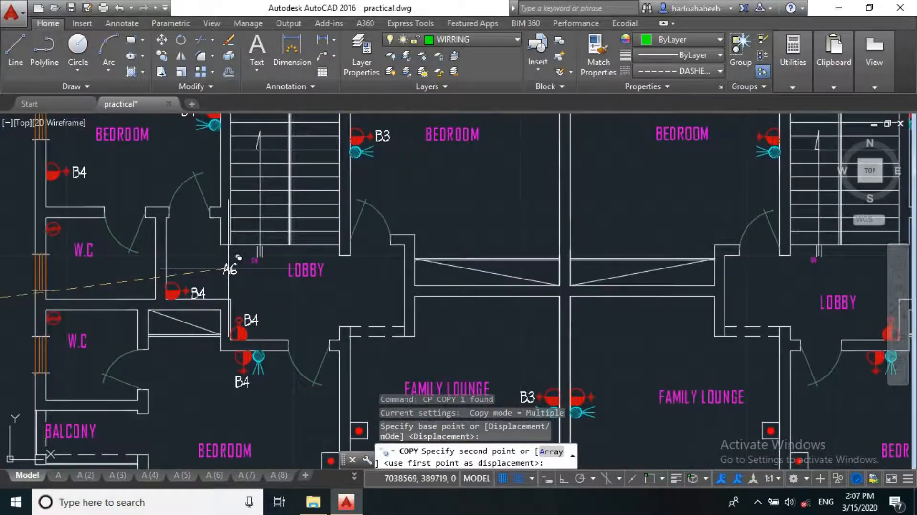
scroll(253, 243, "down", 5)
scroll(296, 310, "up", 8)
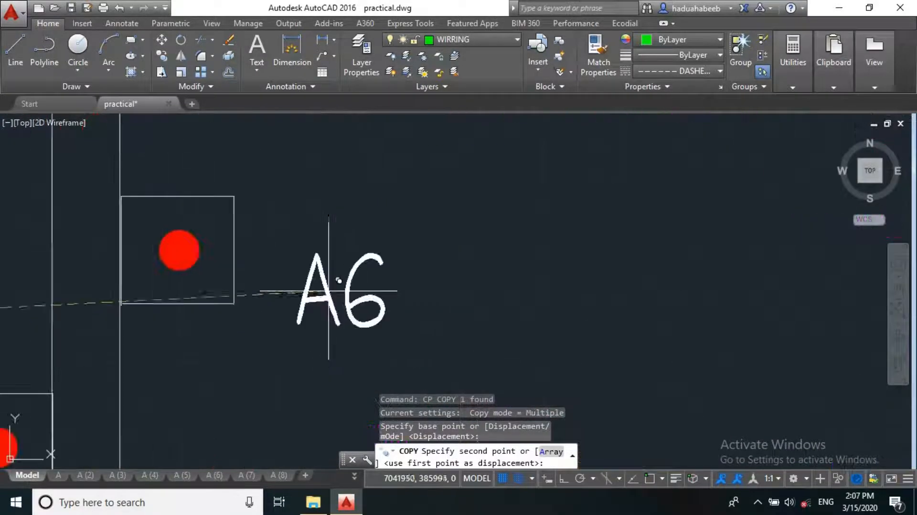
key("Escape")
Step: Change the label beside the left family lounge's boxed red-dot symbol to B5
left_click(306, 249)
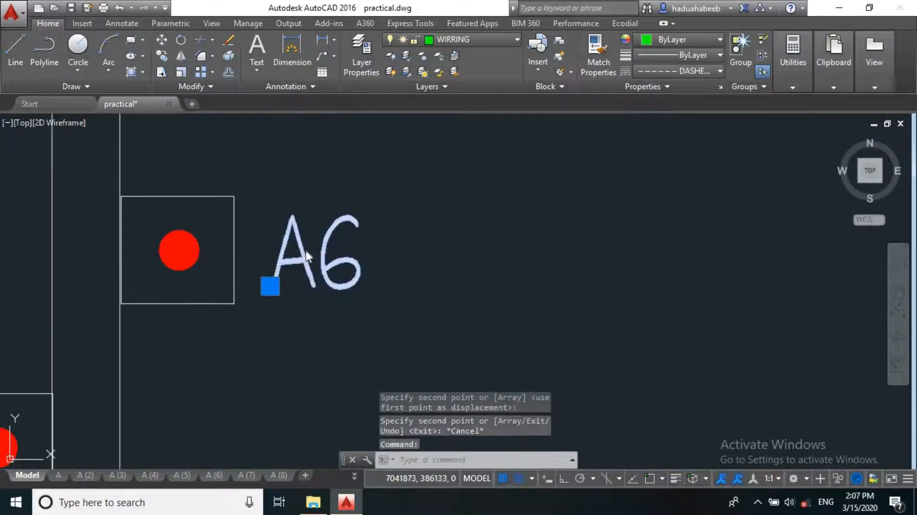
double_click(305, 251)
type("B5")
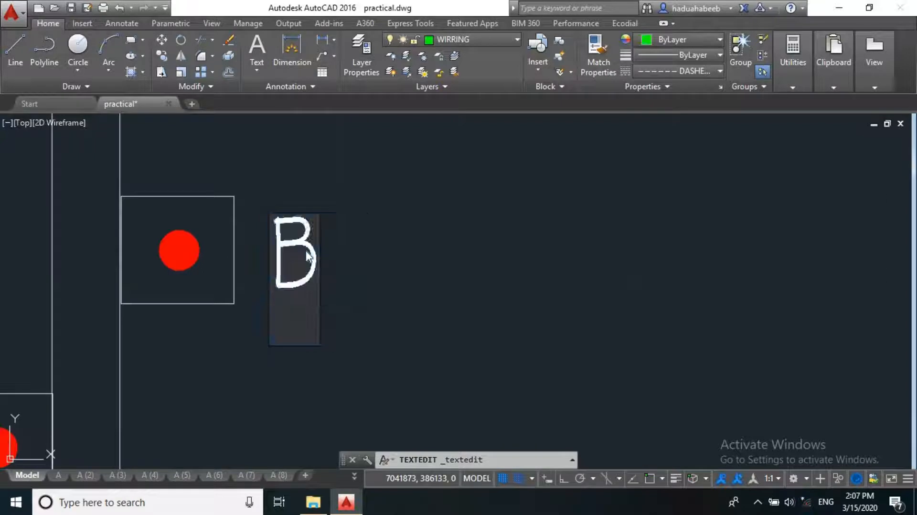
left_click(424, 266)
Step: Copy the family lounge's B5 label to just below the boxed red-dot symbol in the left unit's upper inner bedroom, beside the party wall
left_click(337, 235)
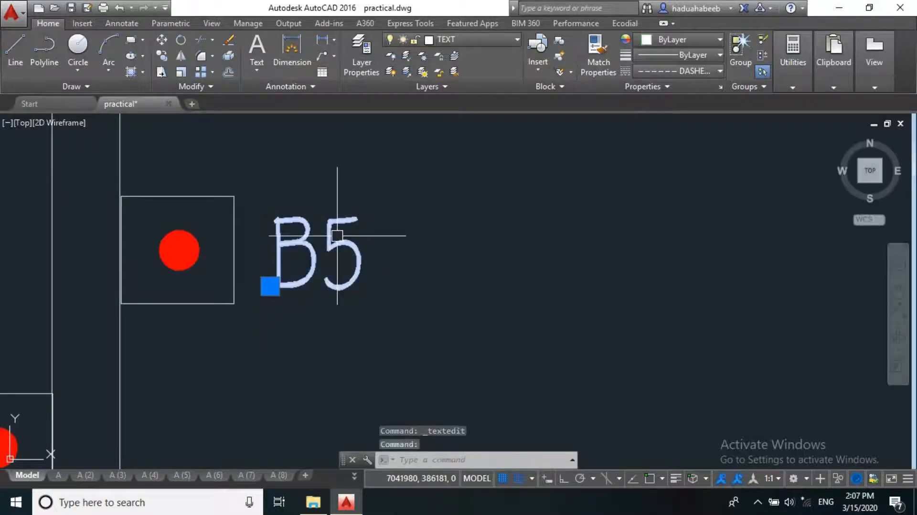
type("cp")
key("Return")
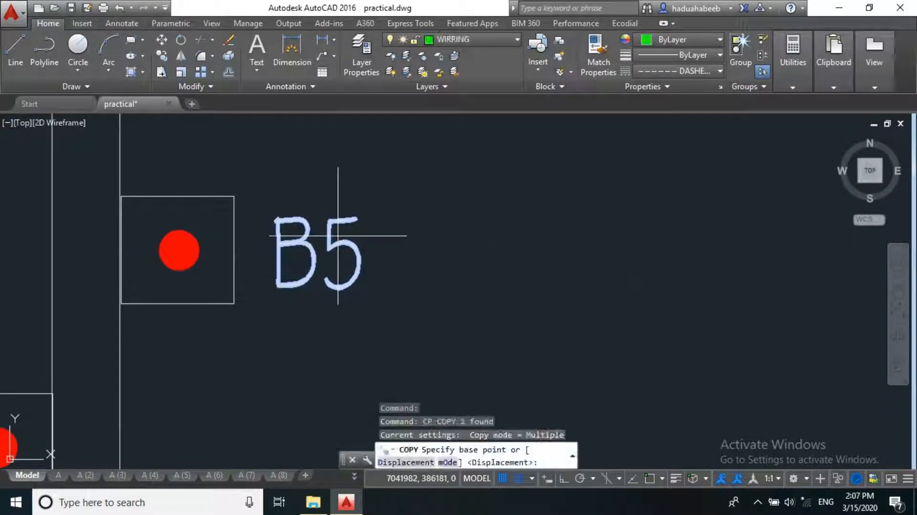
left_click(307, 252)
scroll(328, 407, "down", 7)
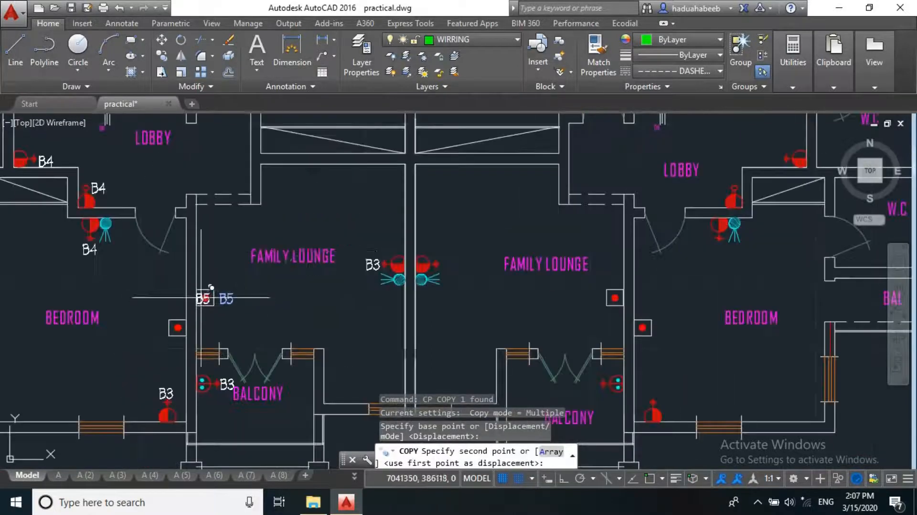
scroll(377, 262, "up", 3)
scroll(377, 286, "down", 3)
scroll(358, 216, "down", 3)
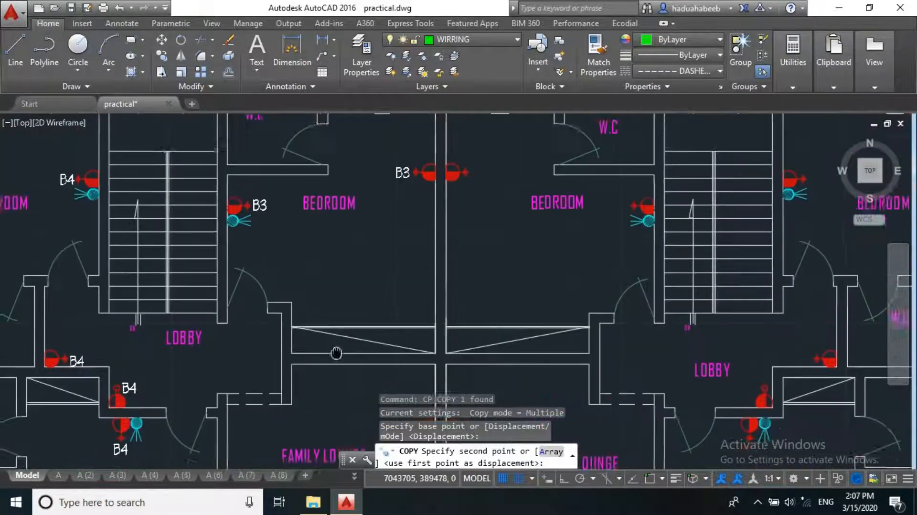
scroll(356, 212, "down", 3)
scroll(354, 211, "up", 2)
scroll(364, 184, "up", 5)
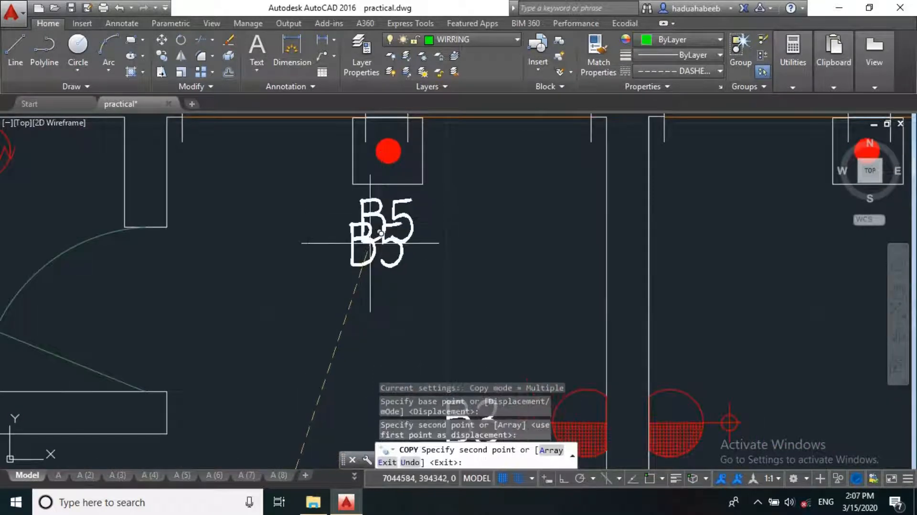
key("Escape")
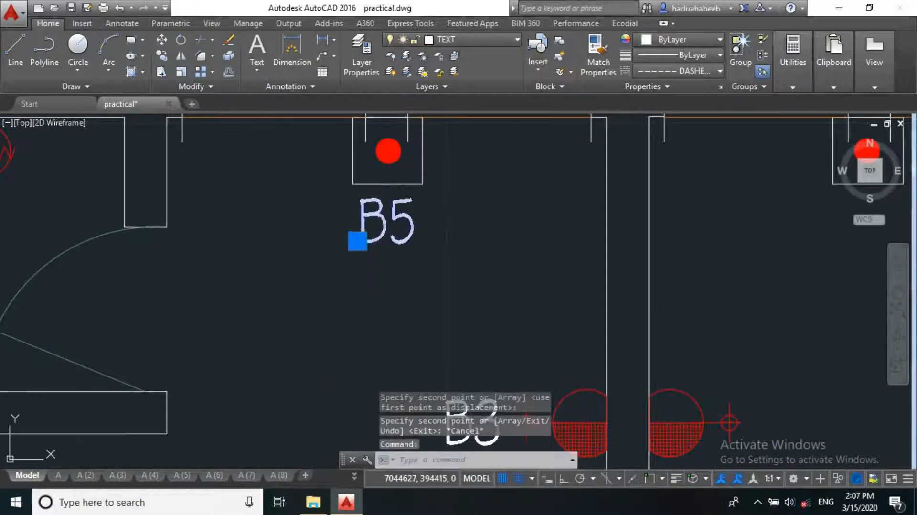
Step: Change the label below the upper inner bedroom's boxed red-dot symbol to B6
double_click(387, 224)
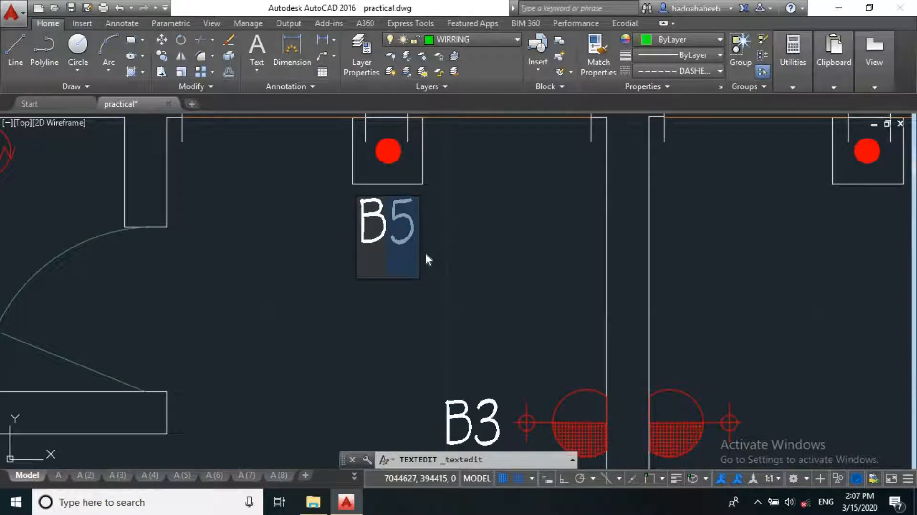
type("6")
key("Return")
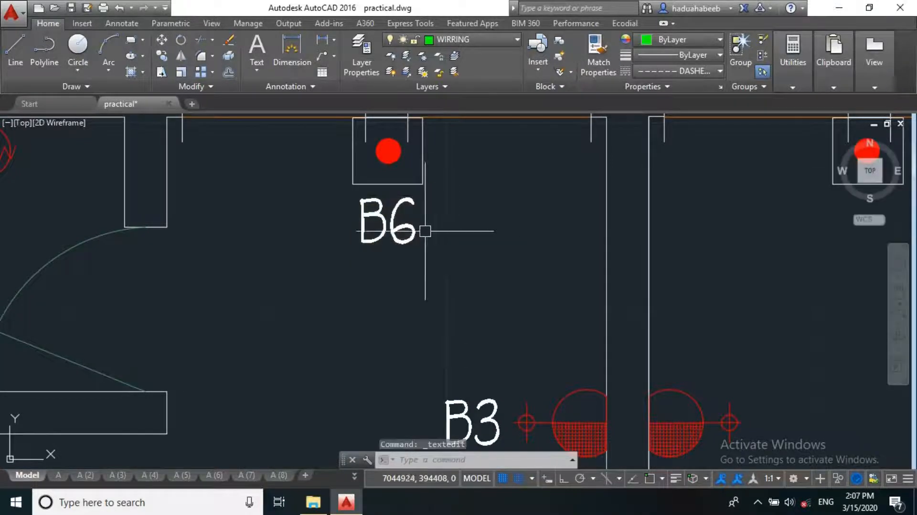
Step: Copy the upper inner bedroom's B6 label to just below the boxed red-dot symbol in the left unit's upper outer bedroom
left_click(404, 231)
type("cp")
key("Return")
left_click(403, 231)
scroll(213, 225, "down", 7)
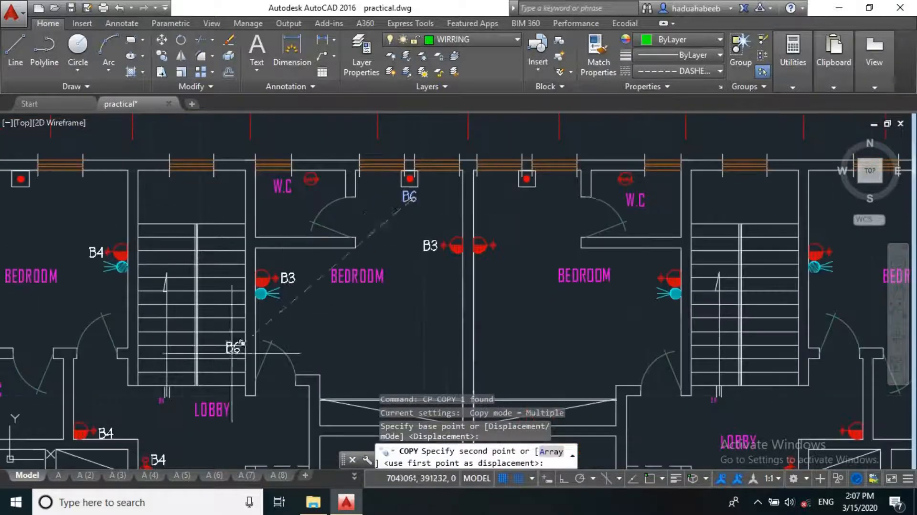
scroll(216, 238, "down", 2)
scroll(210, 244, "up", 10)
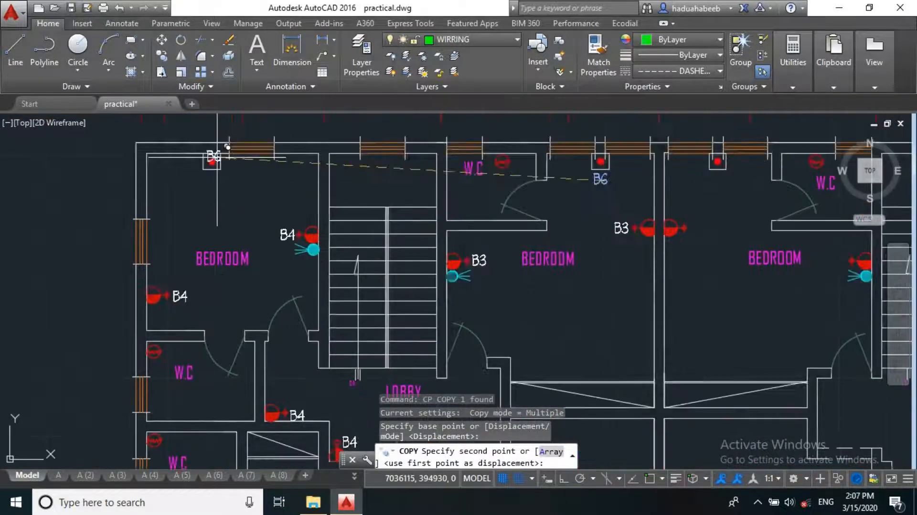
left_click(206, 239)
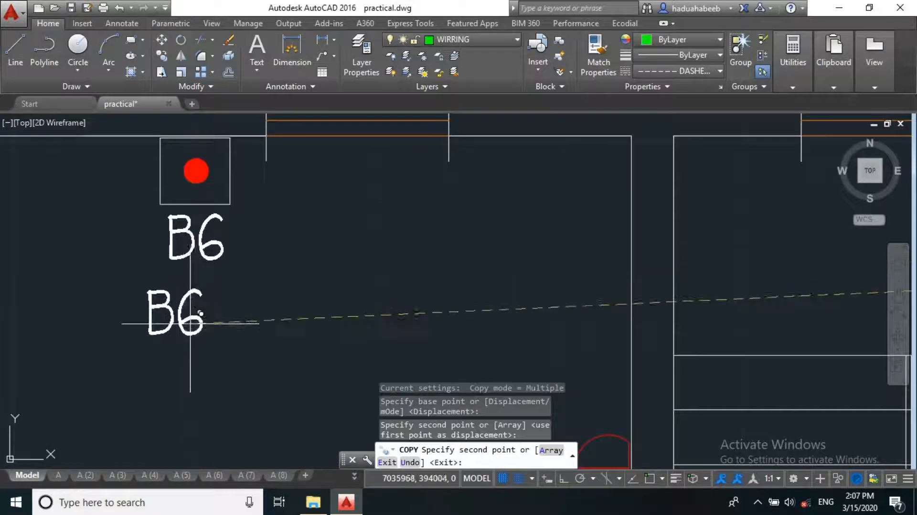
key("Escape")
Step: Change the label below the upper outer bedroom's boxed red-dot symbol to B7
left_click(194, 240)
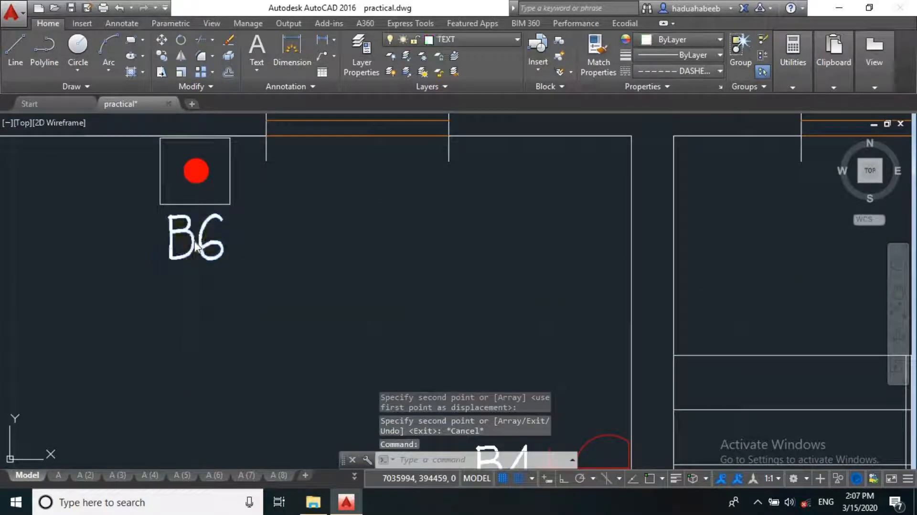
double_click(195, 243)
type("7")
key("Return")
Step: Copy the upper outer bedroom's B7 label to beside the boxed red-dot symbol in the bedroom adjoining the left family lounge
left_click(185, 221)
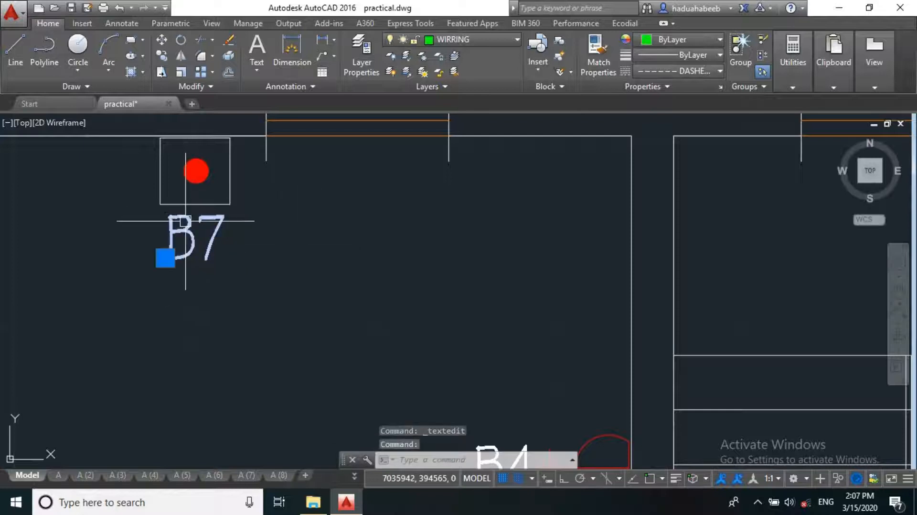
type("co")
key("Return")
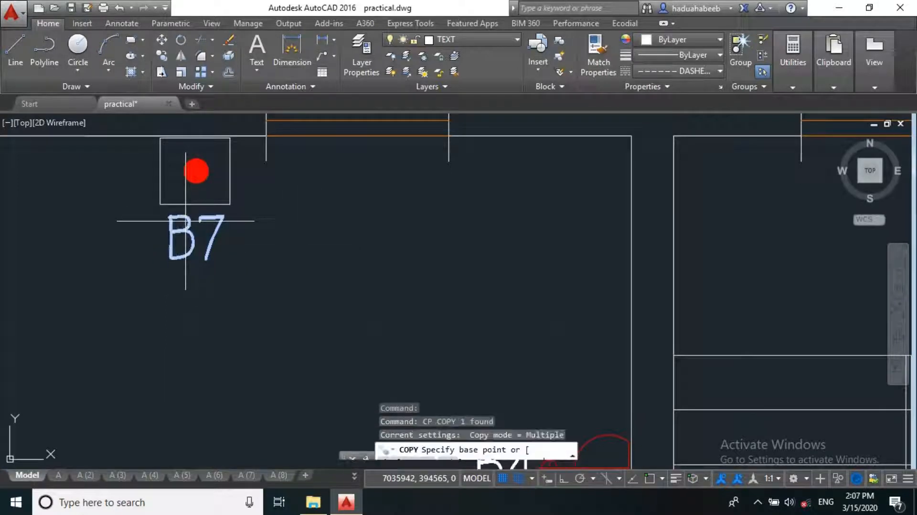
left_click(183, 240)
scroll(359, 126, "down", 3)
middle_click_drag(395, 301, 253, 198)
scroll(260, 208, "down", 2)
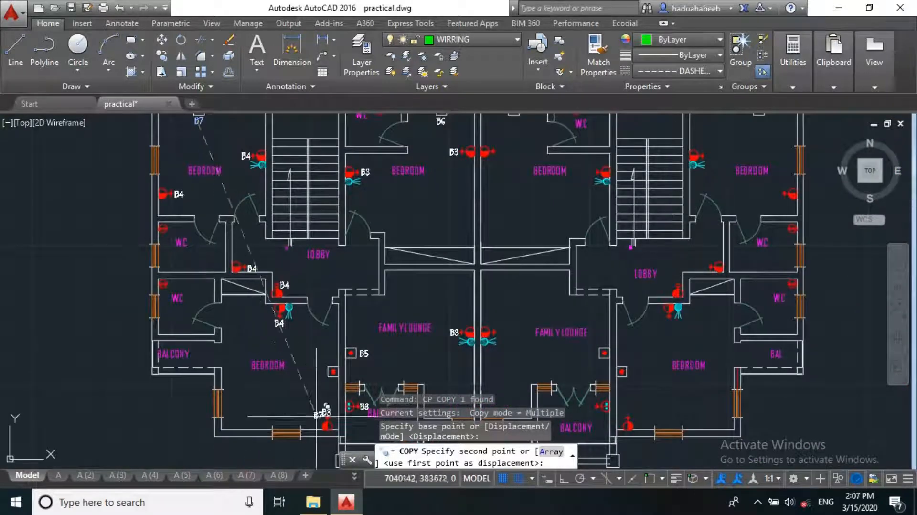
scroll(325, 415, "up", 2)
scroll(330, 345, "up", 3)
scroll(320, 314, "up", 6)
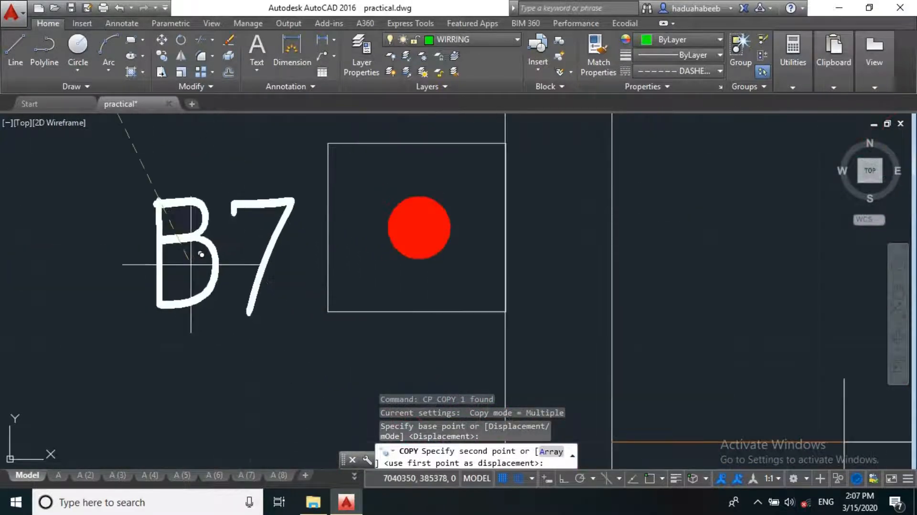
left_click(191, 254)
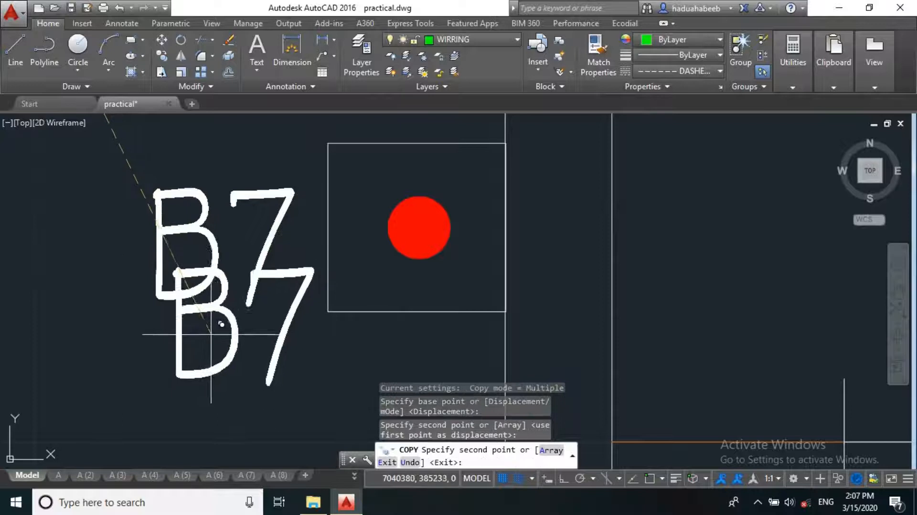
key("Escape")
Step: Change the label beside the boxed red-dot symbol in the bedroom adjoining the left family lounge to B8
left_click(205, 280)
double_click(217, 254)
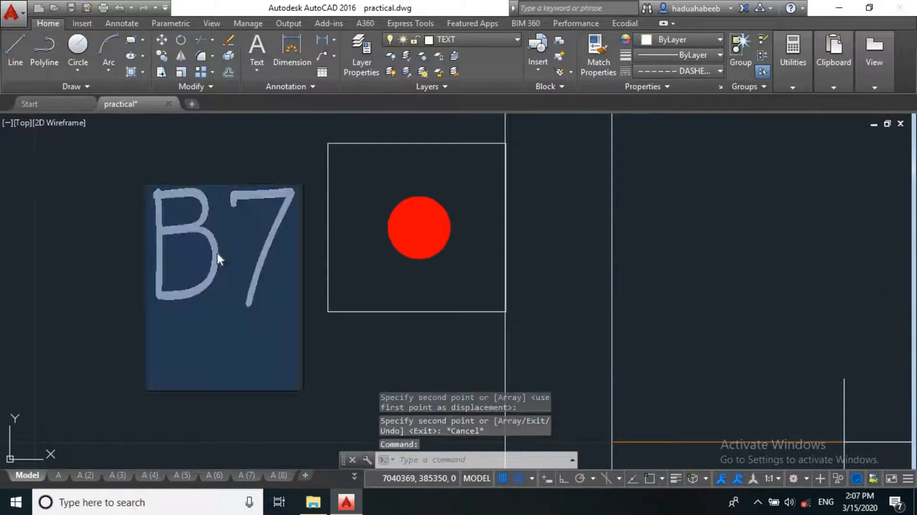
left_click_drag(223, 253, 372, 268)
type("8")
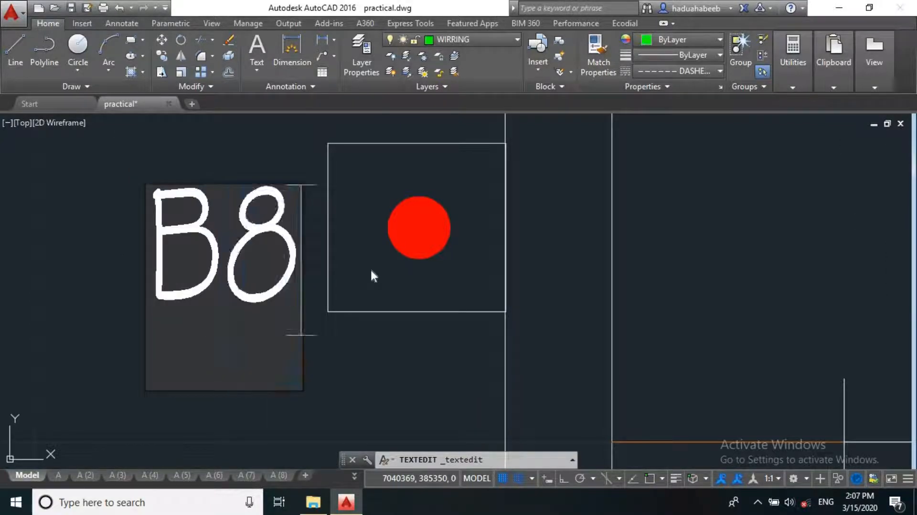
left_click(349, 253)
scroll(349, 254, "down", 10)
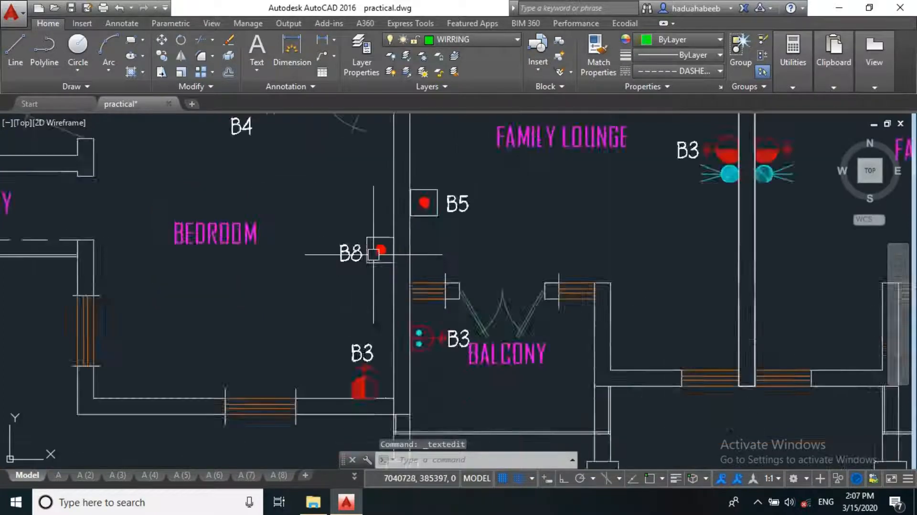
middle_click_drag(205, 253, 149, 401)
middle_click_drag(124, 389, 167, 367)
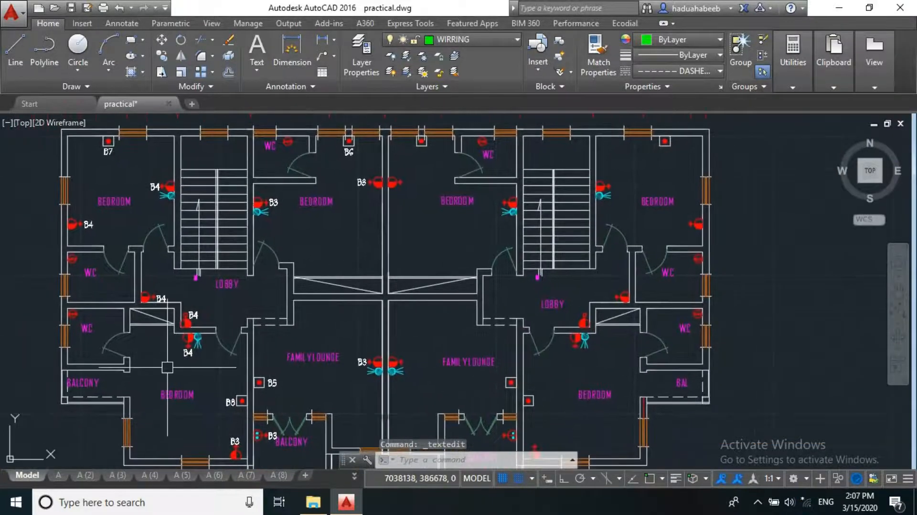
scroll(249, 420, "up", 5)
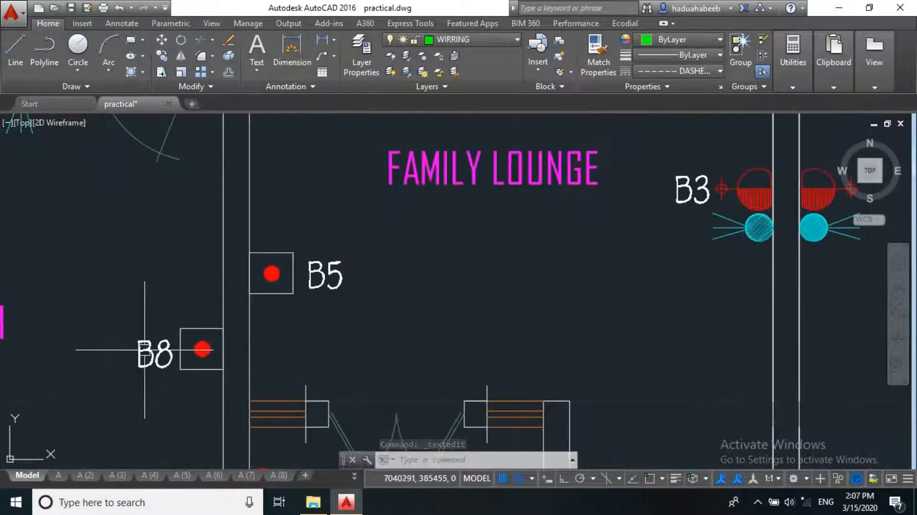
Step: Copy the B8 label to just above the boxed red-dot symbol in the left unit's bedroom on the penth floor plan
left_click(145, 350)
type("x")
key("BackSpace")
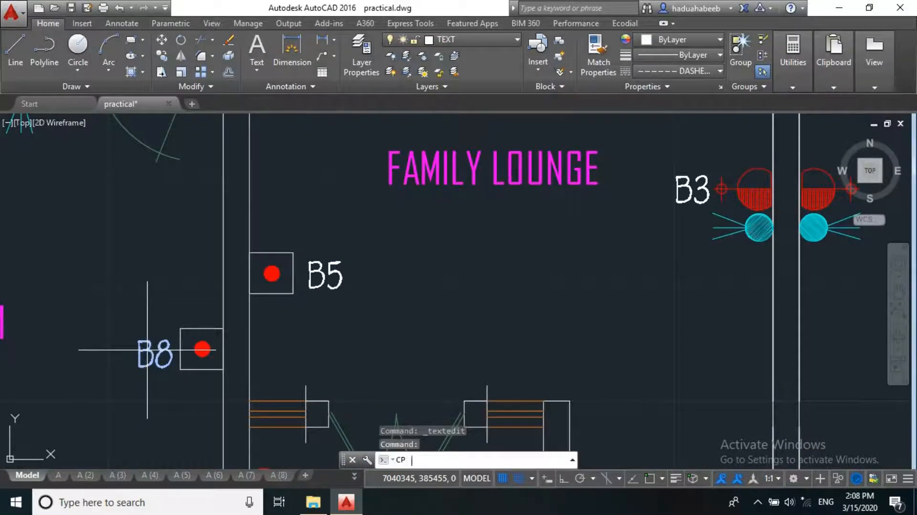
type("CP")
key("Return")
left_click(162, 354)
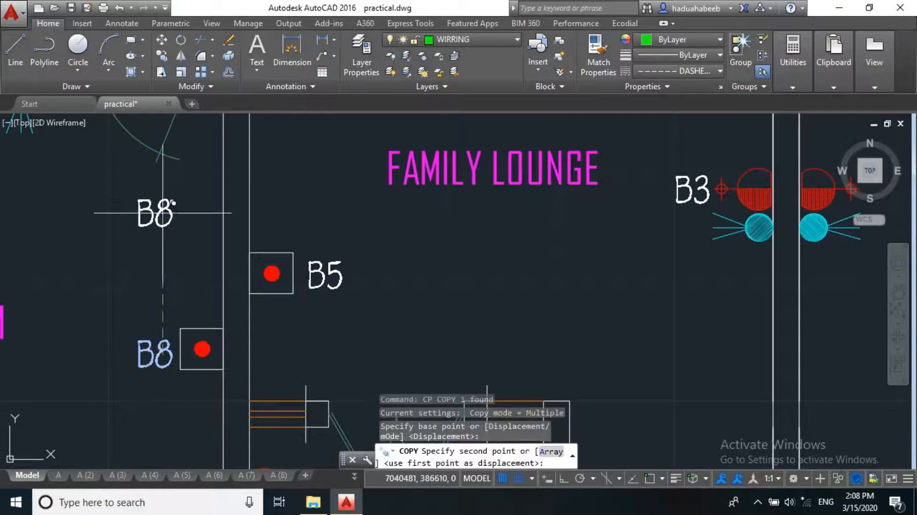
scroll(167, 217, "down", 6)
scroll(519, 234, "up", 6)
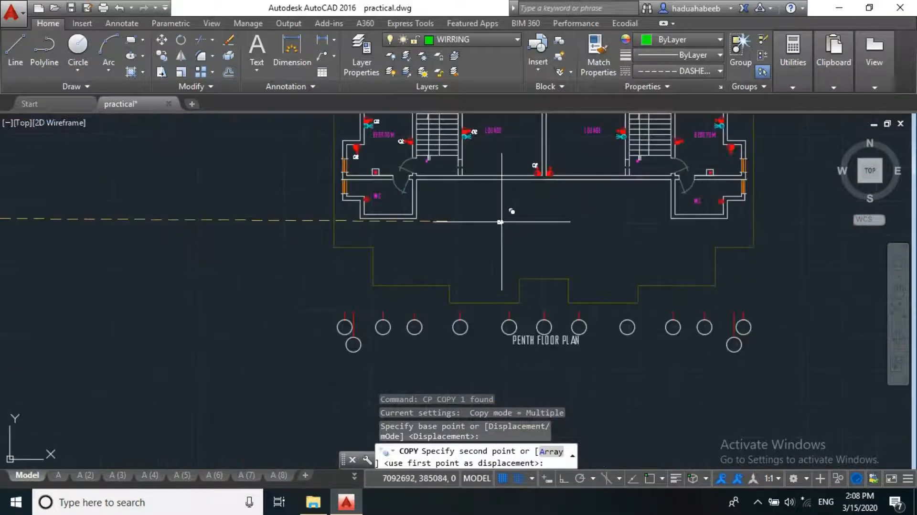
scroll(189, 284, "up", 2)
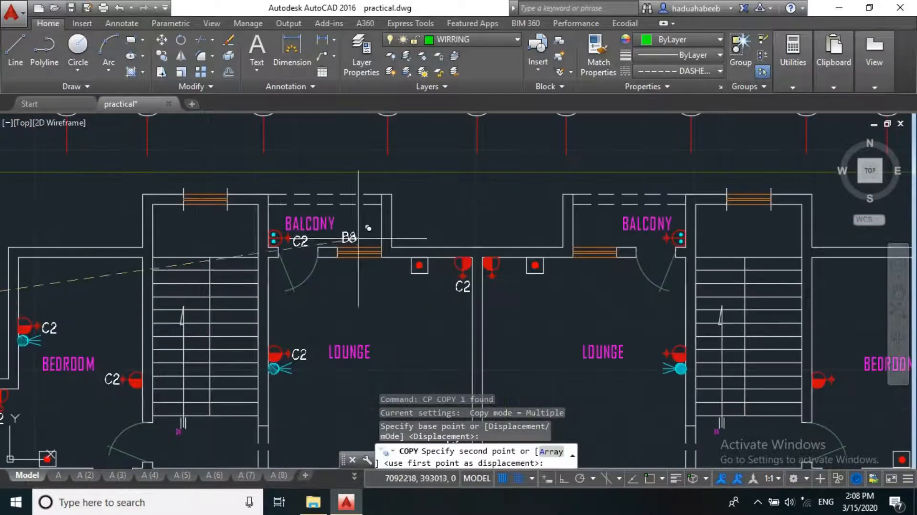
scroll(299, 200, "down", 4)
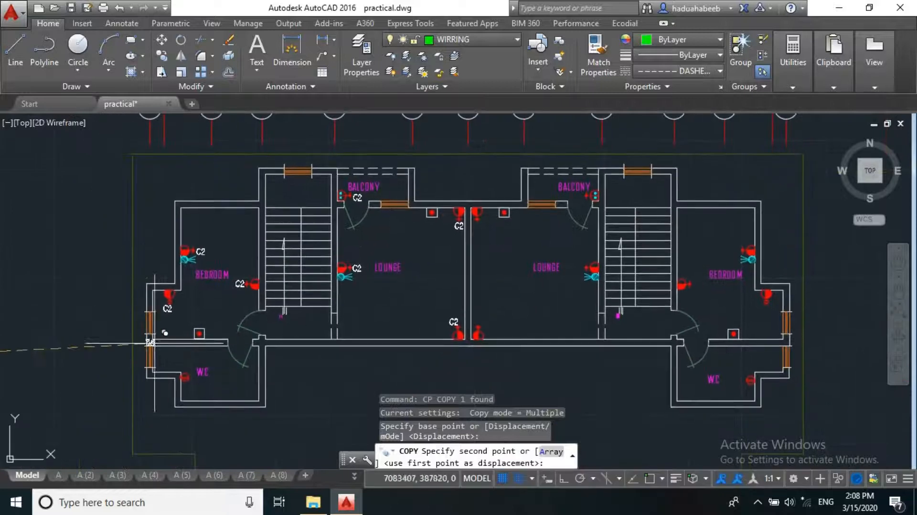
scroll(200, 329, "up", 8)
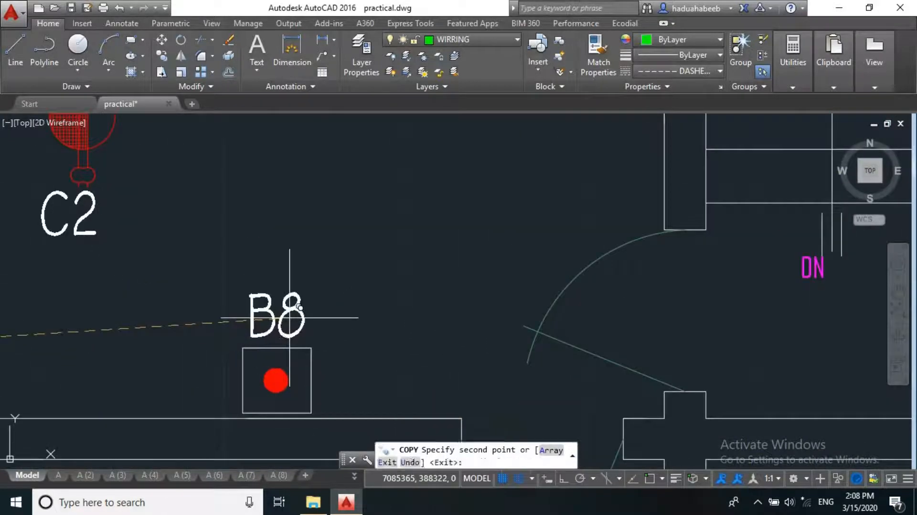
key("Escape")
Step: Change the label above the left bedroom's boxed red-dot symbol on the penth floor plan to C3
double_click(278, 332)
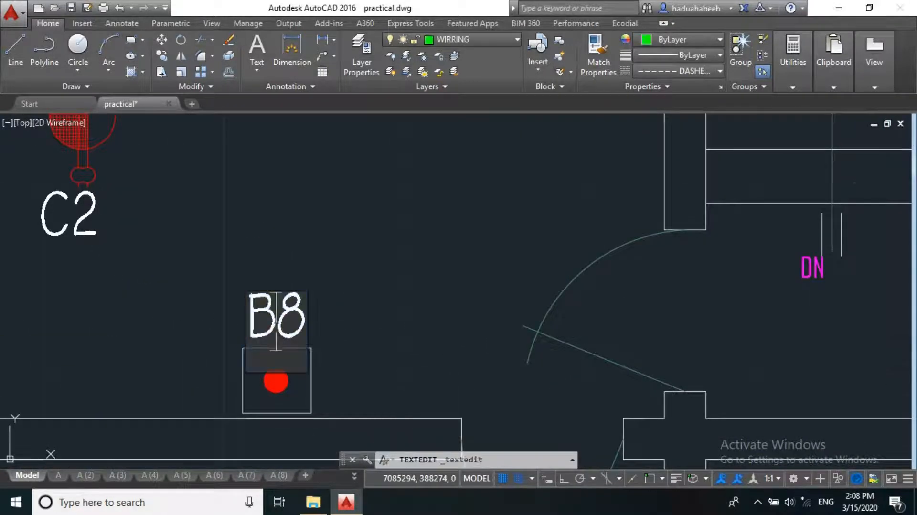
key("BackSpace")
key("BackSpace")
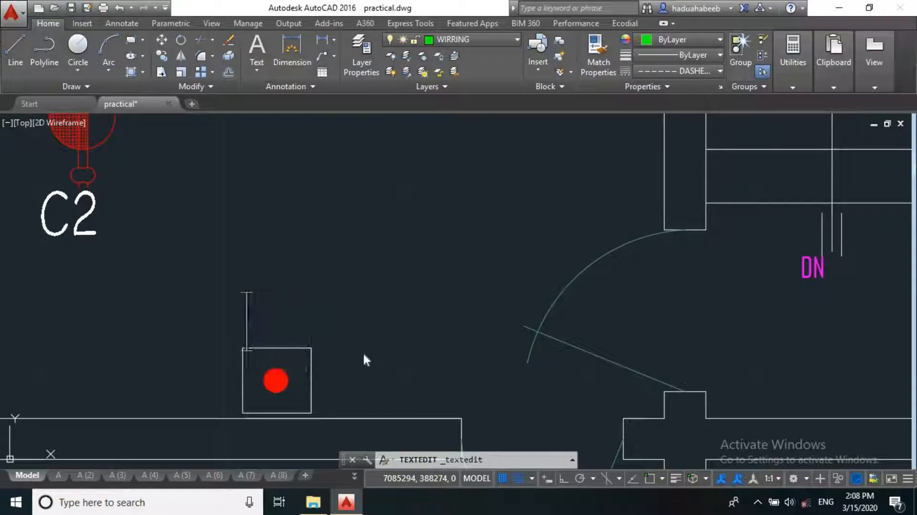
type("C3")
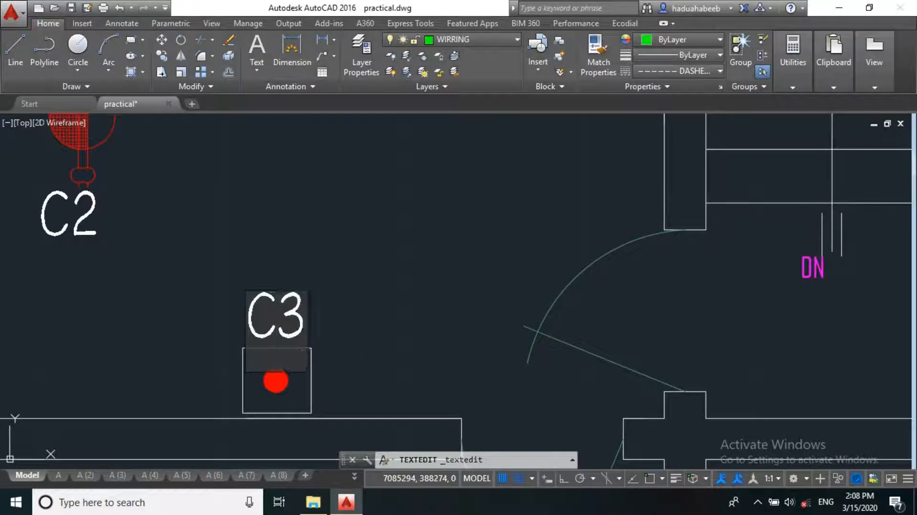
left_click(363, 351)
Step: Copy the left bedroom's C3 label to just below the boxed red-dot symbol in the left lounge on the penth floor plan
left_click(292, 313)
type("c")
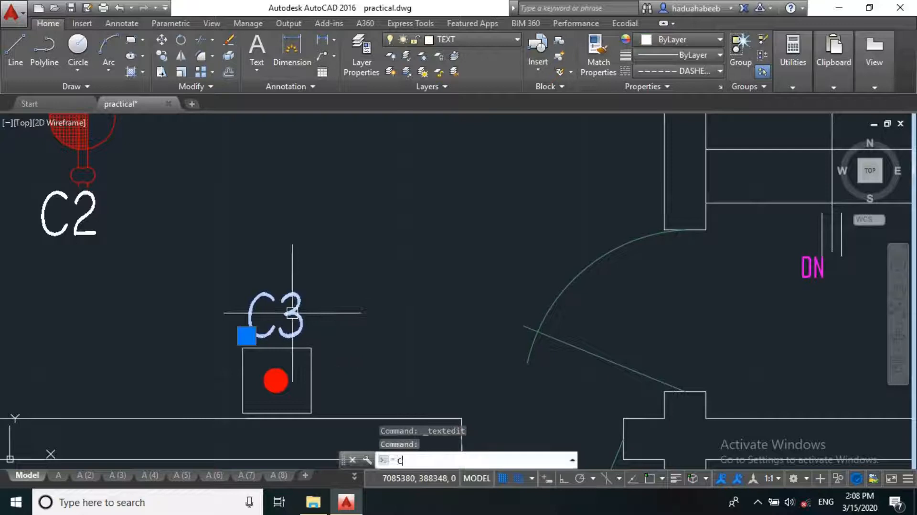
type("p")
key("Return")
left_click(272, 327)
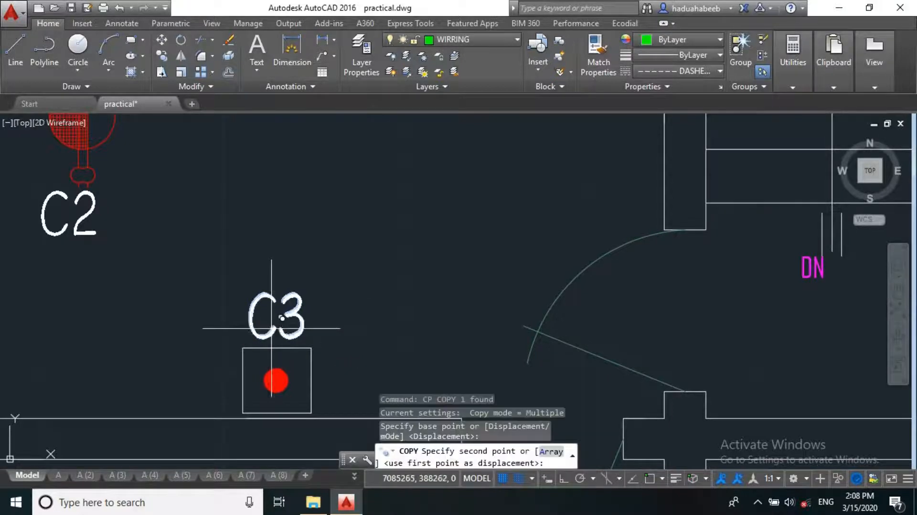
scroll(239, 287, "down", 8)
scroll(398, 248, "up", 5)
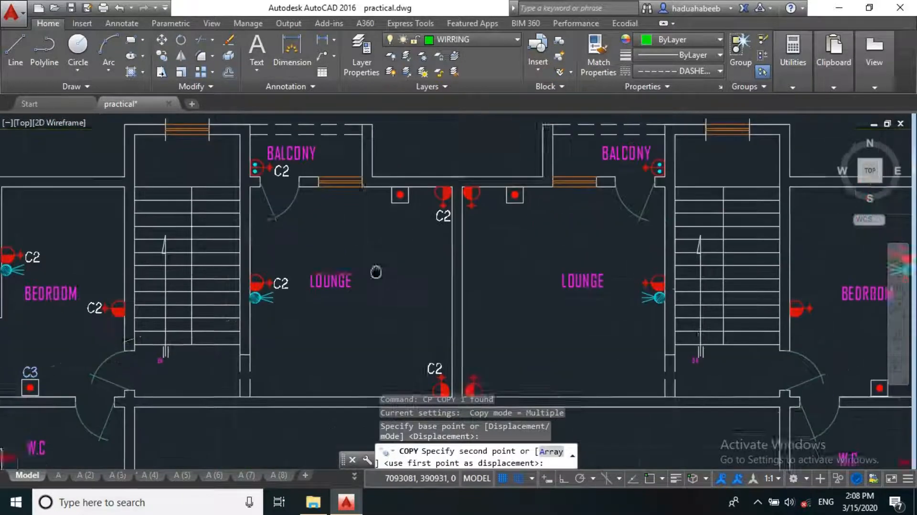
scroll(401, 260, "up", 4)
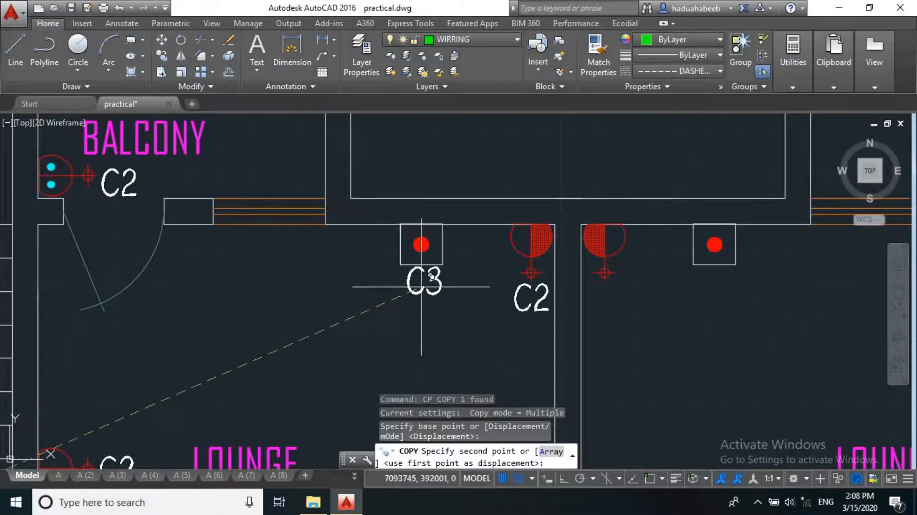
left_click(422, 282)
Step: Examine the left unit on the penth floor plan for load symbols still without a circuit label
scroll(421, 258, "down", 3)
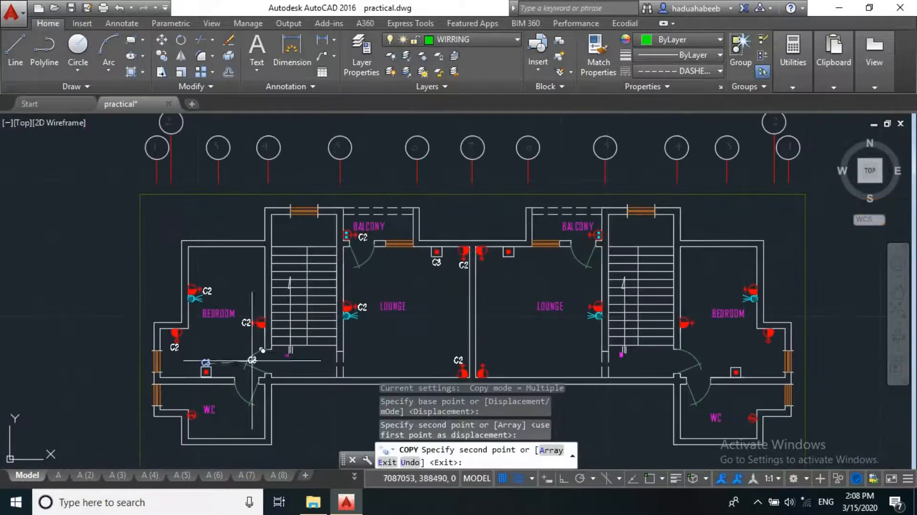
scroll(262, 350, "up", 2)
middle_click_drag(303, 393, 275, 343)
mouse_move(298, 275)
middle_mouse_down()
mouse_move(324, 333)
mouse_move(294, 378)
middle_mouse_up()
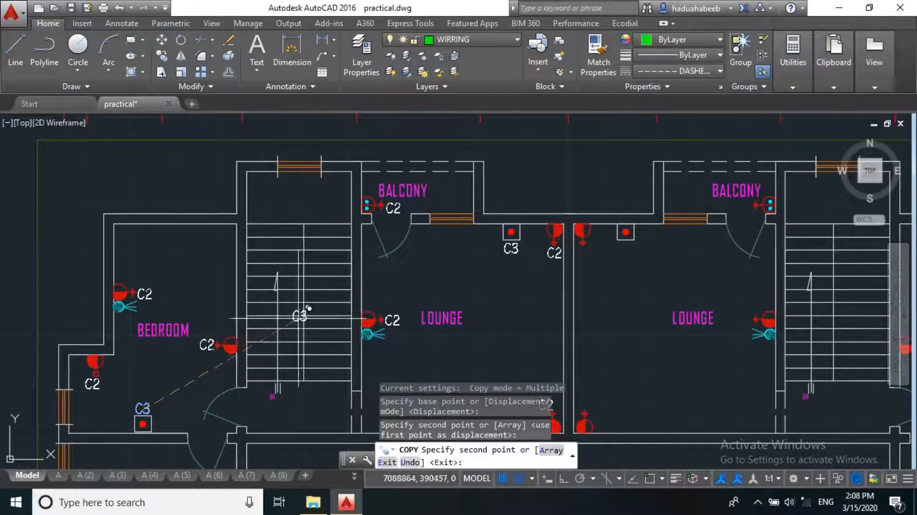
scroll(296, 411, "up", 2)
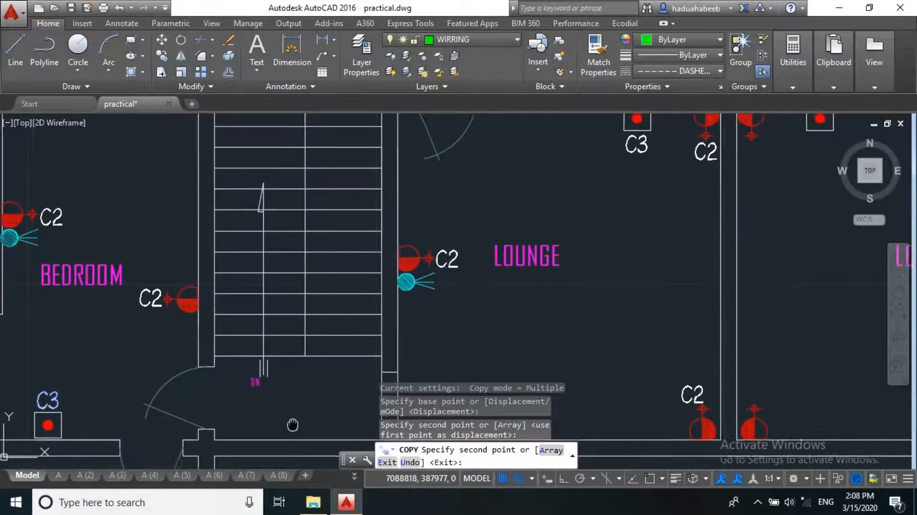
middle_click_drag(301, 418, 277, 349)
scroll(281, 343, "down", 6)
scroll(281, 343, "up", 4)
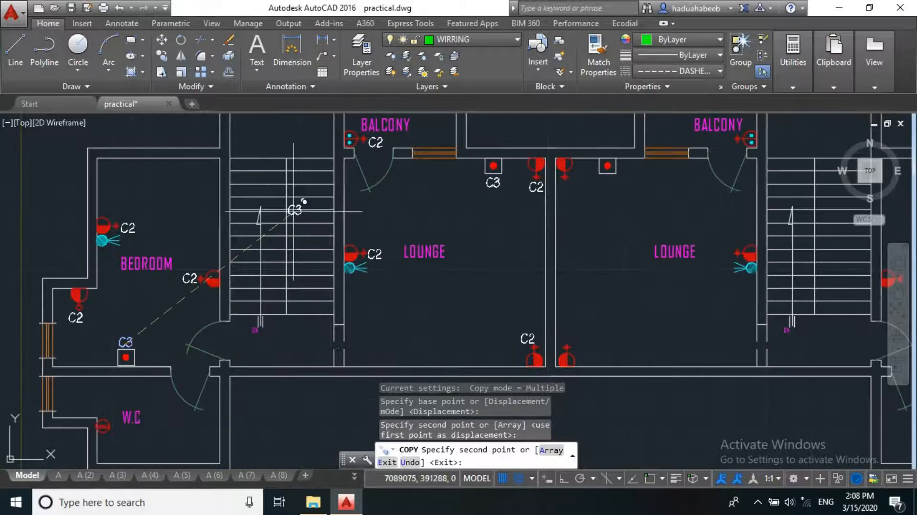
scroll(326, 224, "down", 4)
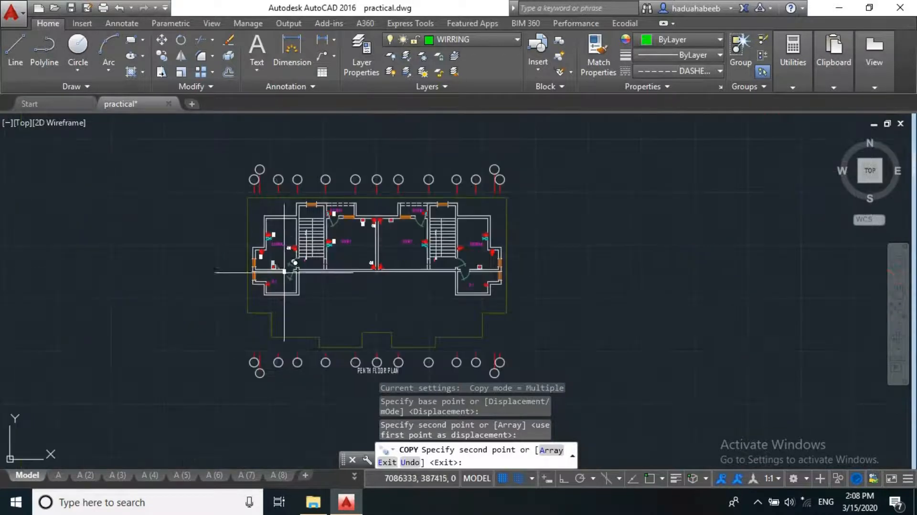
scroll(284, 271, "up", 2)
scroll(293, 259, "down", 5)
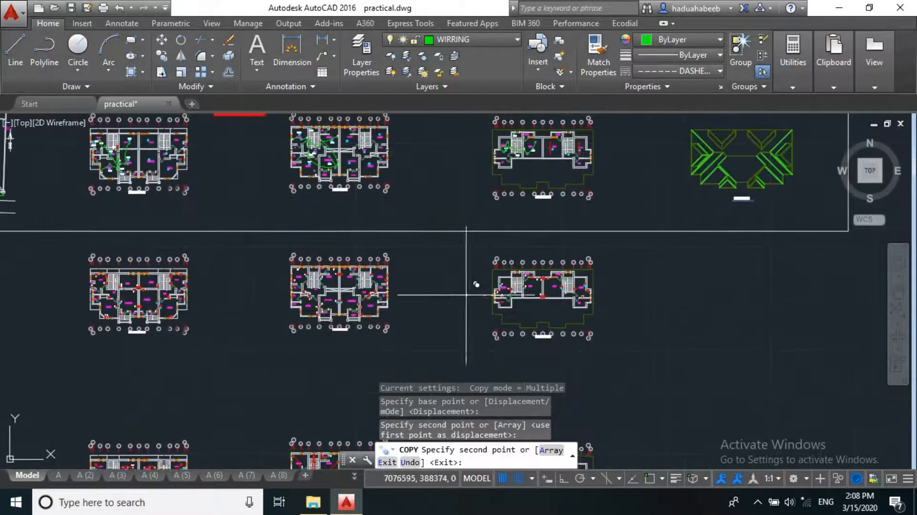
Step: Copy the C3 label to beside the circled zigzag heater symbol in the left kitchen on the ground floor plan
scroll(105, 313, "up", 6)
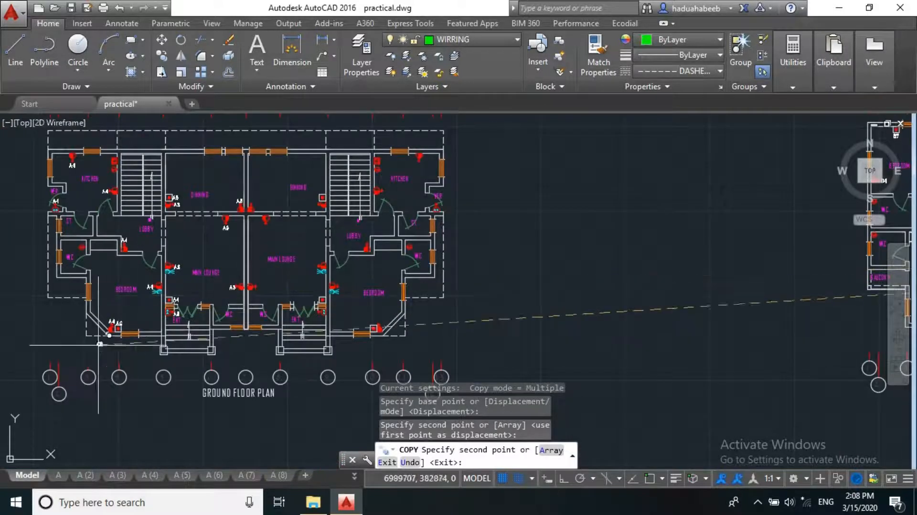
scroll(101, 309, "up", 4)
middle_click_drag(123, 203, 172, 311)
scroll(172, 311, "down", 5)
scroll(352, 232, "up", 8)
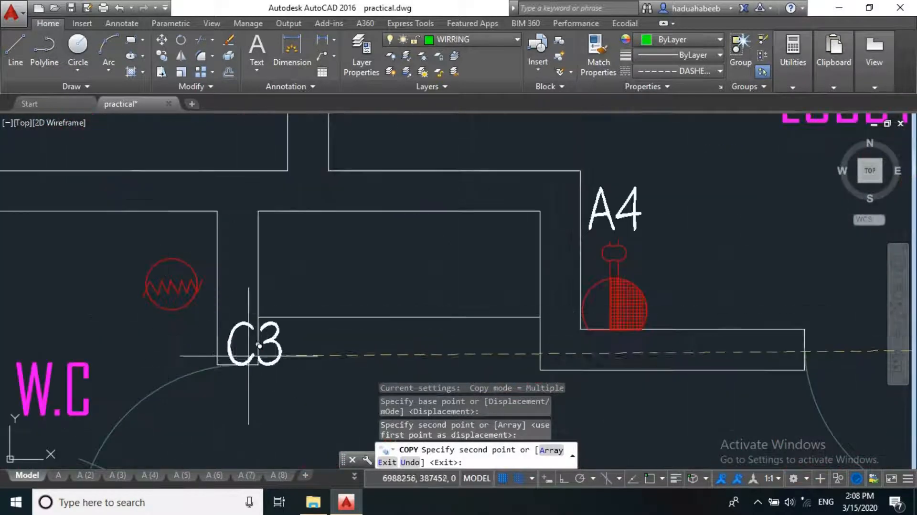
scroll(370, 216, "down", 5)
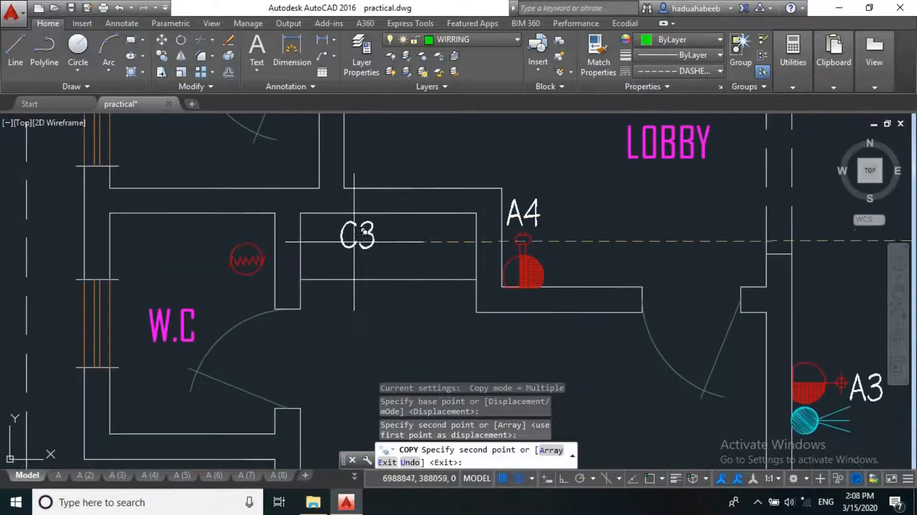
scroll(143, 246, "up", 6)
middle_click_drag(163, 246, 180, 190)
scroll(180, 190, "down", 10)
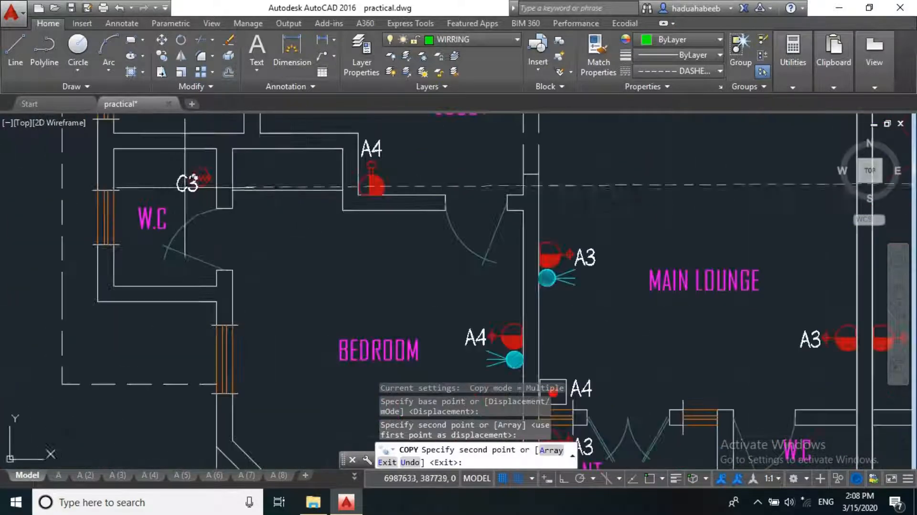
middle_click_drag(244, 180, 250, 316)
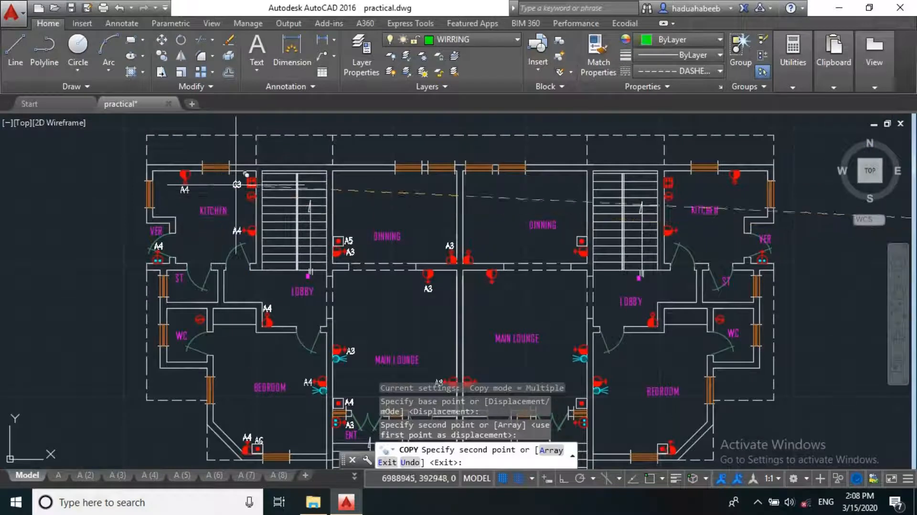
scroll(279, 211, "up", 6)
middle_click_drag(156, 173, 226, 231)
scroll(238, 221, "down", 3)
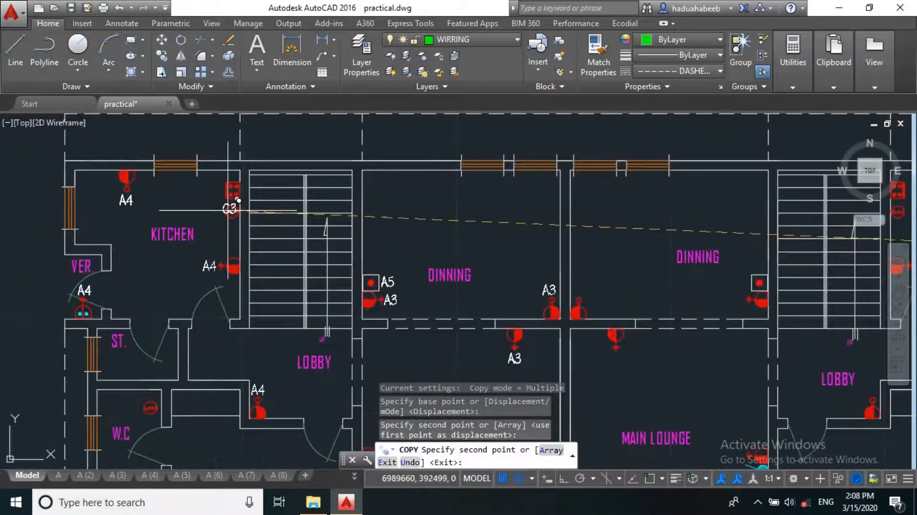
scroll(218, 184, "down", 5)
middle_click_drag(190, 300, 196, 340)
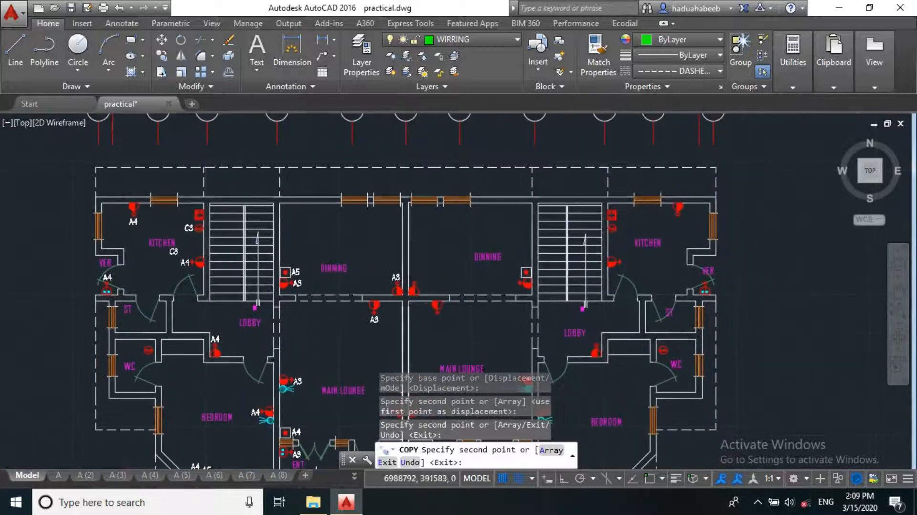
scroll(173, 252, "up", 4)
scroll(211, 193, "up", 3)
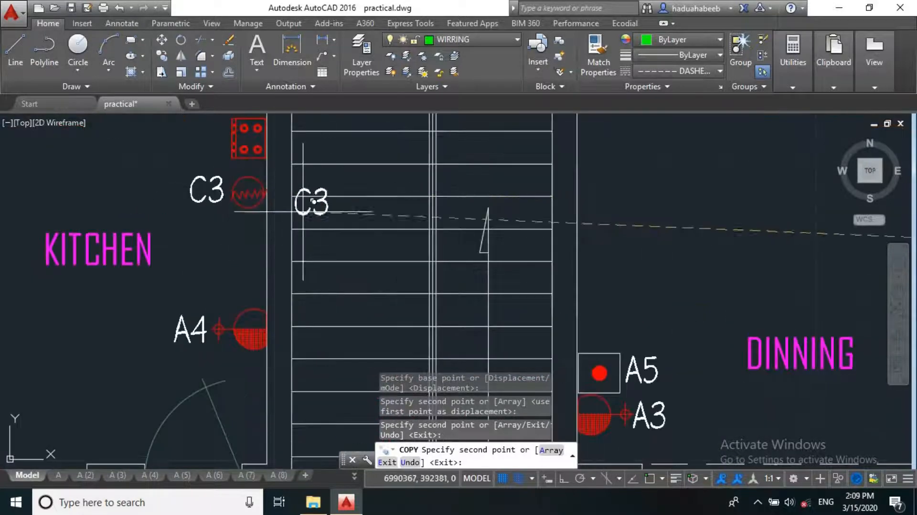
scroll(306, 201, "down", 4)
key("Escape")
Step: Change the label beside the left kitchen's circled zigzag heater symbol to A7
scroll(243, 256, "up", 6)
left_click(250, 252)
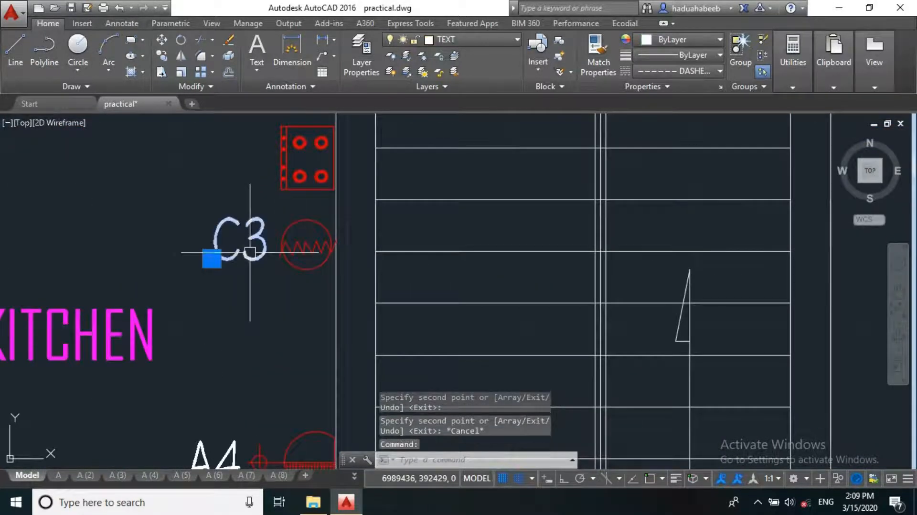
double_click(250, 253)
type("A")
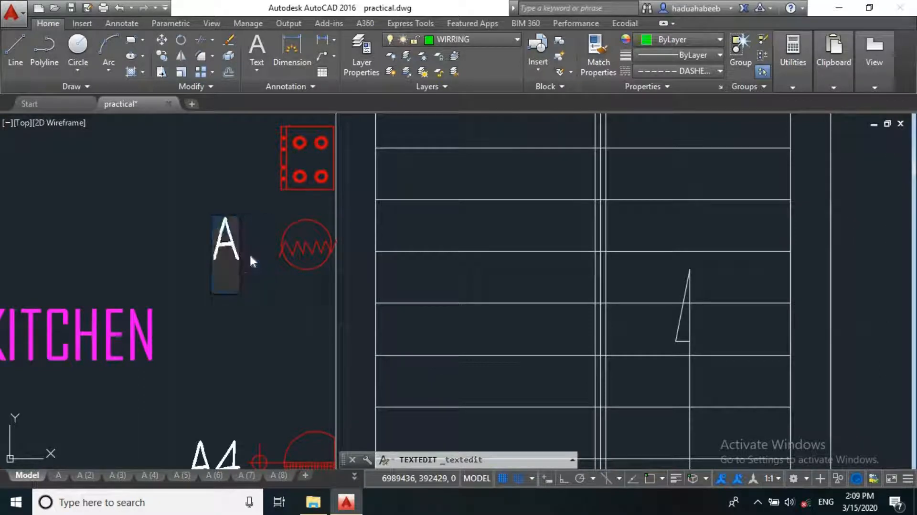
type("7")
key("Return")
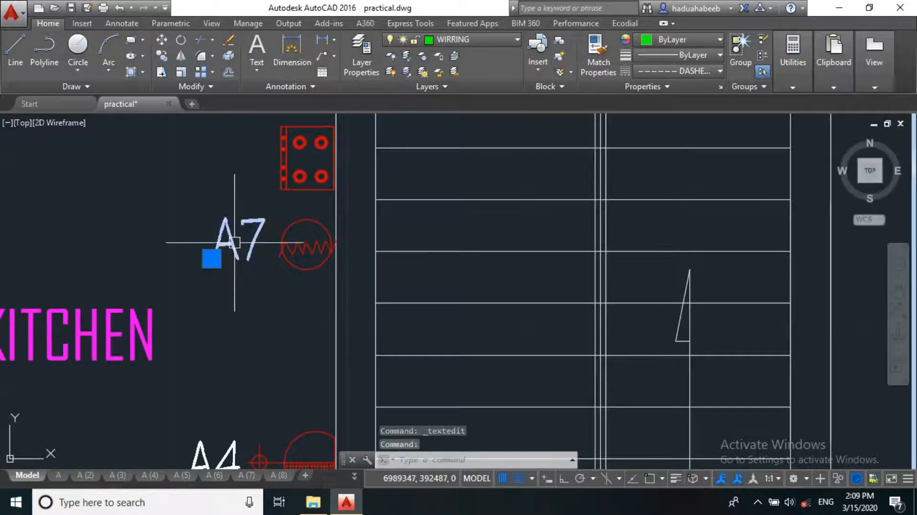
Step: Copy the heater's A7 label to beside the four-ring cooker symbol in the left kitchen
type("cond p")
key("Return")
left_click(225, 243)
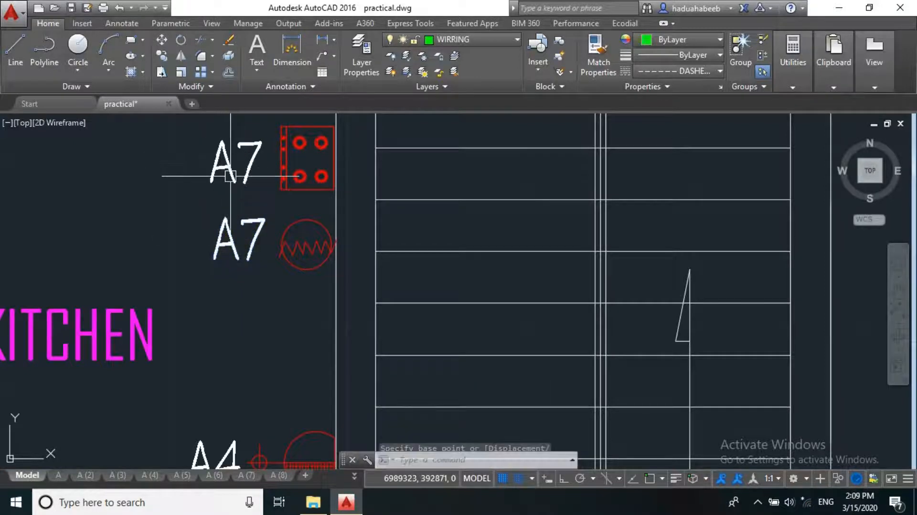
key("Escape")
Step: Delete the A7 label beside the left kitchen's cooker symbol
double_click(231, 168)
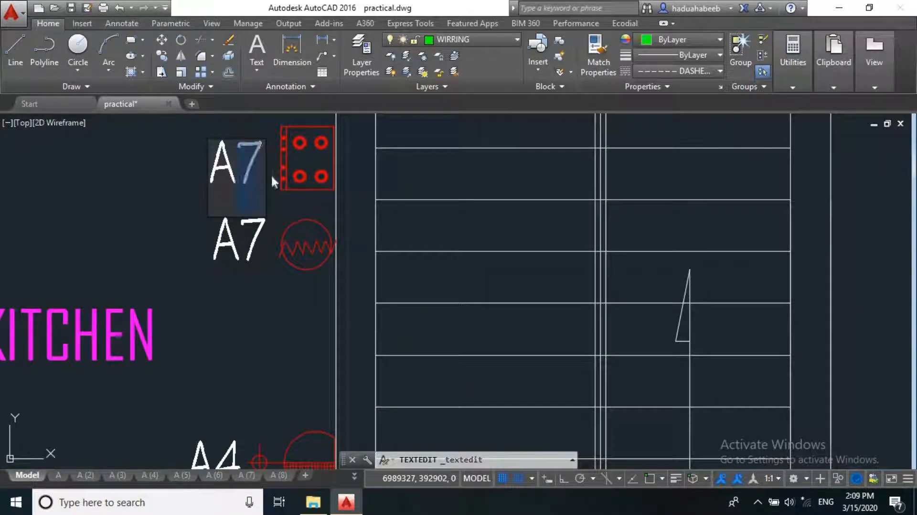
left_click(181, 203)
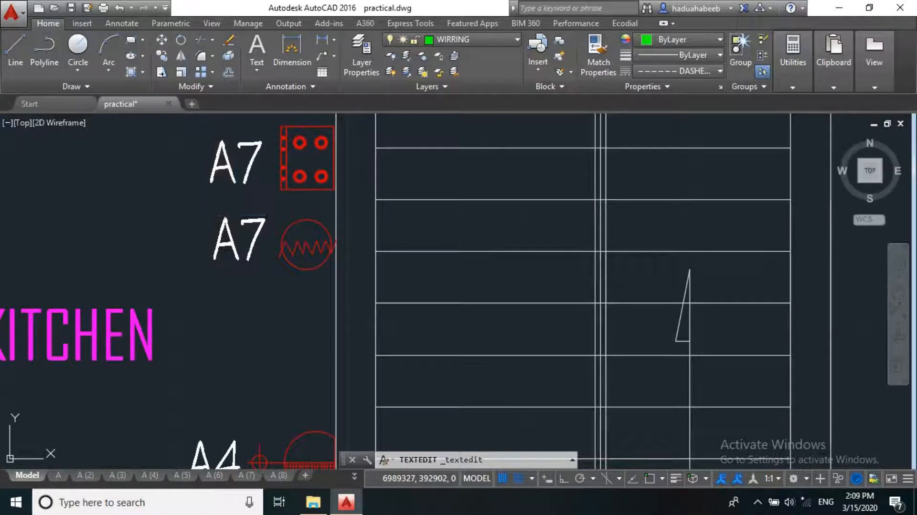
left_click(206, 156)
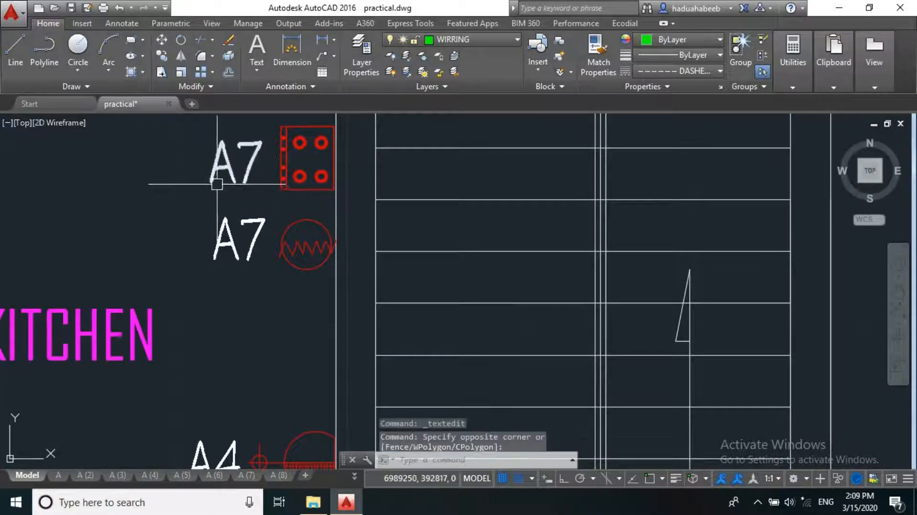
left_click(225, 178)
key("Delete")
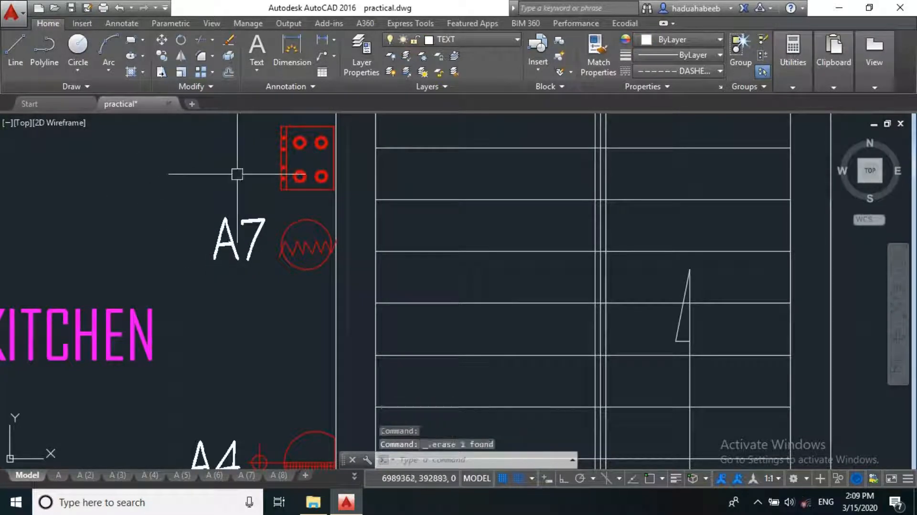
left_click(243, 239)
left_click(201, 219)
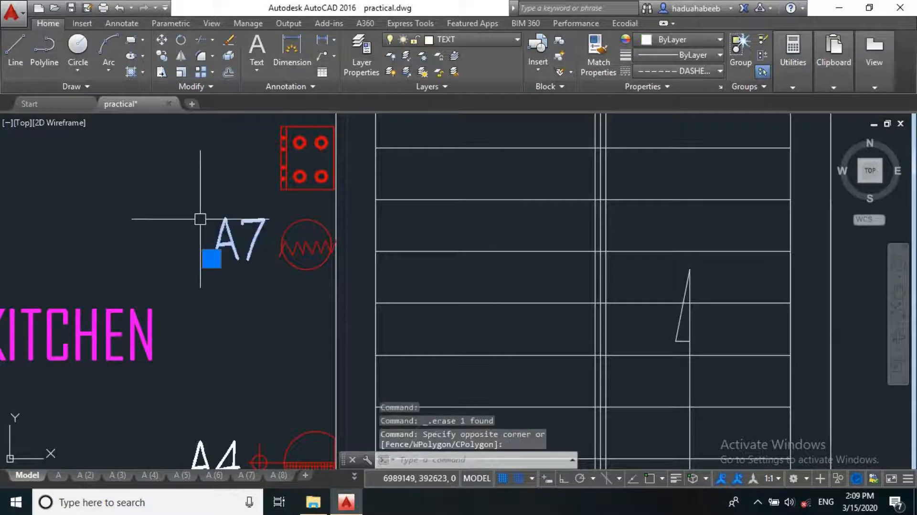
type("cp")
key("space")
left_click(241, 239)
scroll(241, 239, "down", 2)
middle_click_drag(250, 260, 162, 394)
middle_click_drag(257, 196, 256, 278)
scroll(261, 280, "up", 2)
key("Escape")
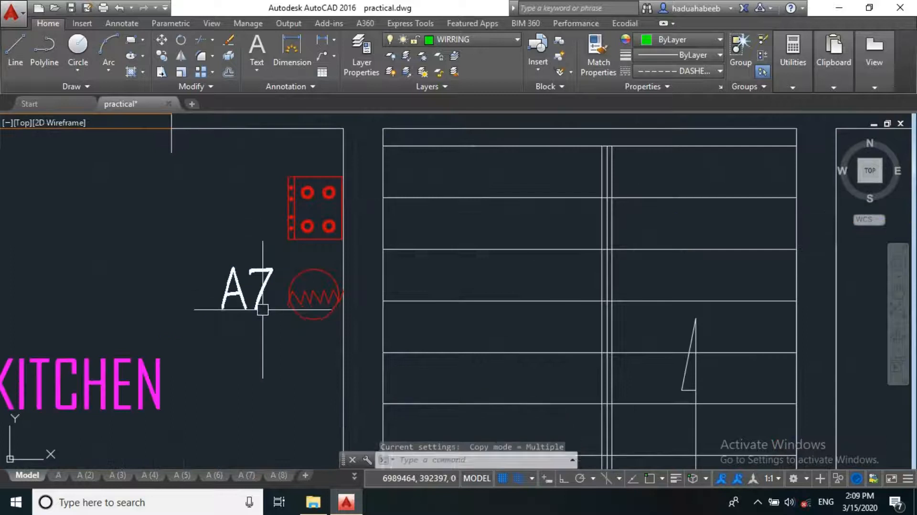
Step: Move the A7 label from the left kitchen's heater symbol to beside the four-ring cooker symbol
scroll(262, 309, "up", 1)
left_click(256, 300)
left_click(193, 308)
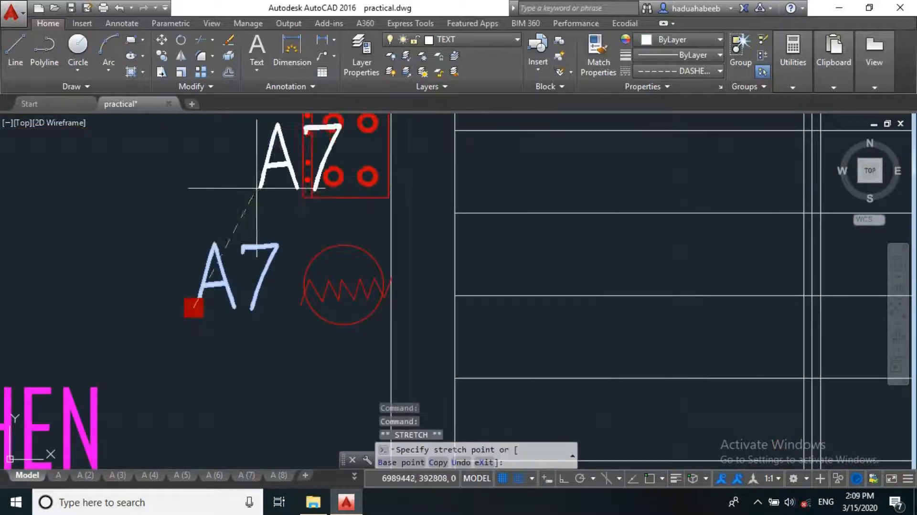
middle_click_drag(256, 189, 263, 314)
left_click(237, 292)
left_click(237, 292)
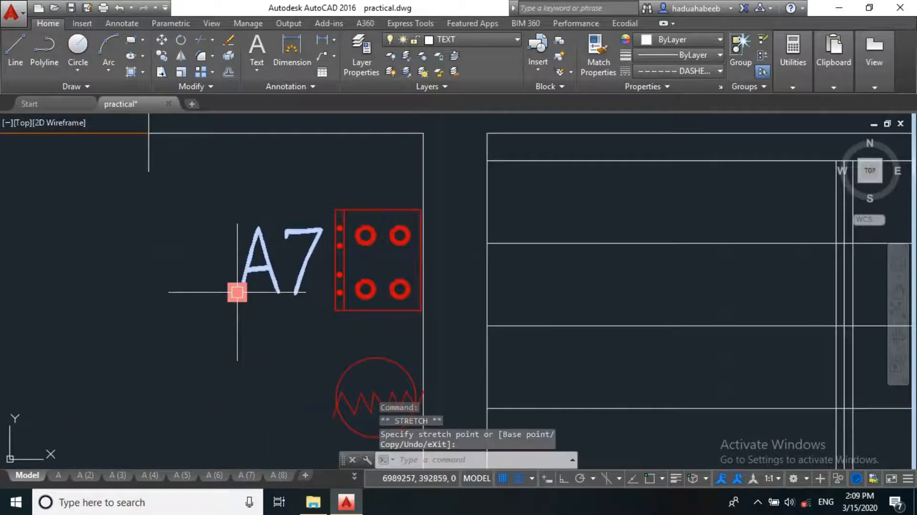
Step: Copy the cooker's A7 label to beside the circled zigzag heater symbol in the left kitchen
type("cp")
key("Return")
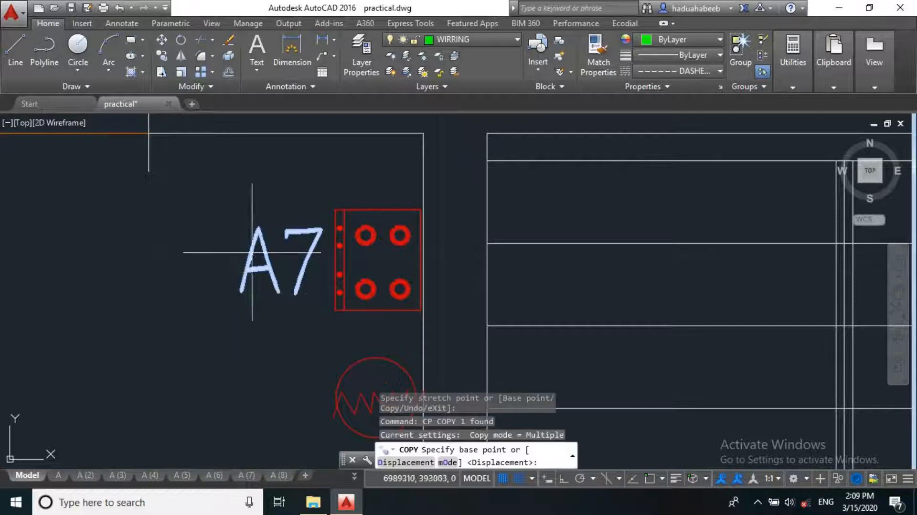
left_click(270, 247)
scroll(250, 231, "down", 2)
scroll(223, 312, "up", 2)
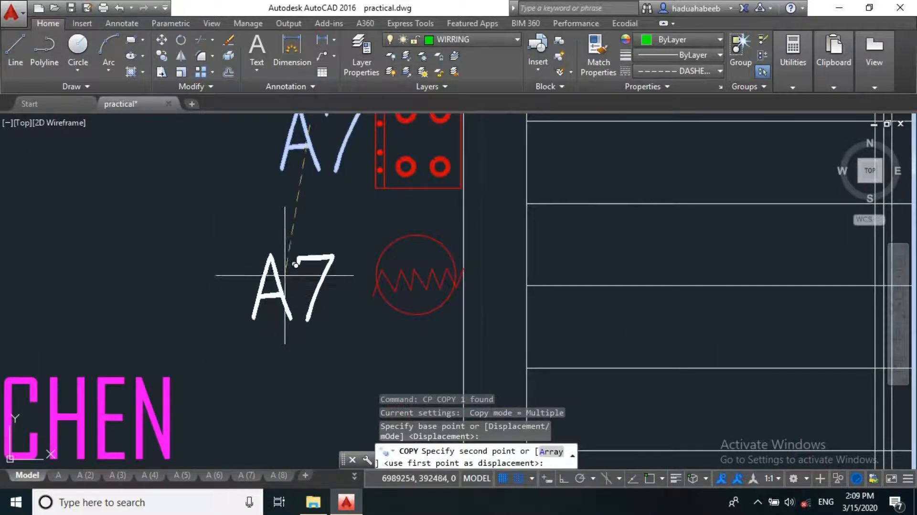
left_click(291, 272)
key("Escape")
Step: Change the label beside the left kitchen's heater symbol to A8
double_click(285, 282)
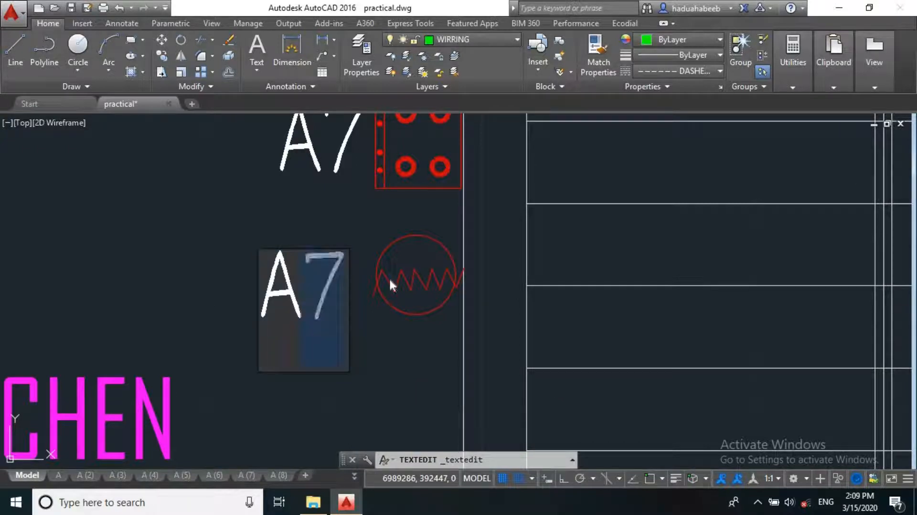
type("8")
left_click(315, 233)
Step: Copy the kitchen heater's A8 label to beside the heater symbol in the ground floor's left W.C next to the bedroom
left_click(333, 267)
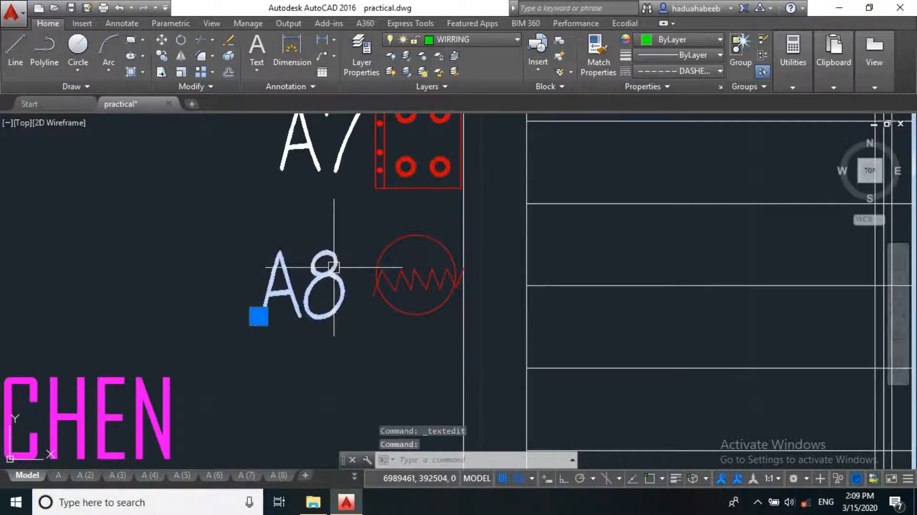
type("cp")
key("Return")
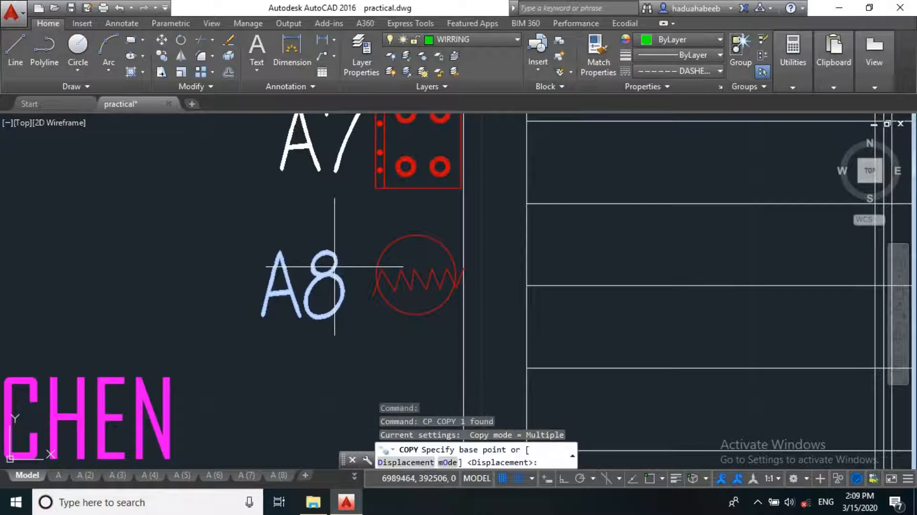
left_click(288, 294)
scroll(288, 295, "down", 4)
scroll(198, 165, "up", 4)
scroll(199, 165, "down", 3)
scroll(158, 254, "up", 7)
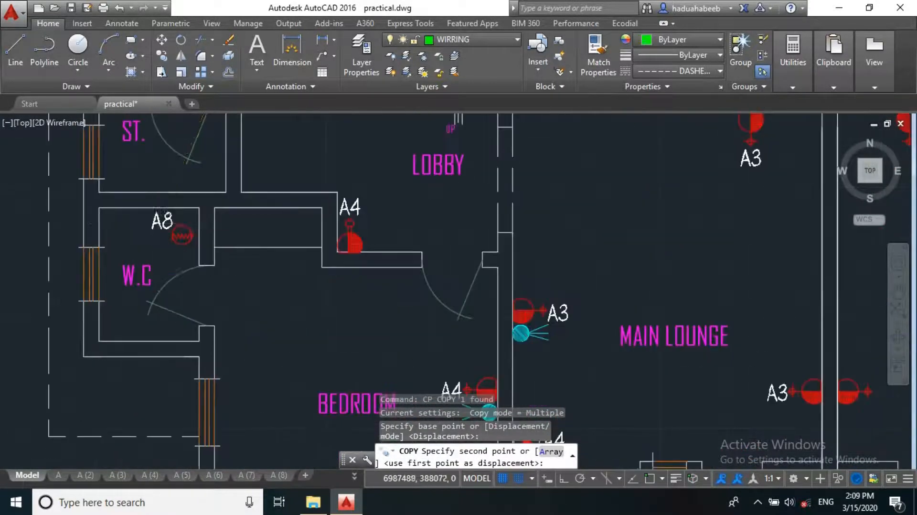
left_click(165, 244)
scroll(166, 244, "down", 4)
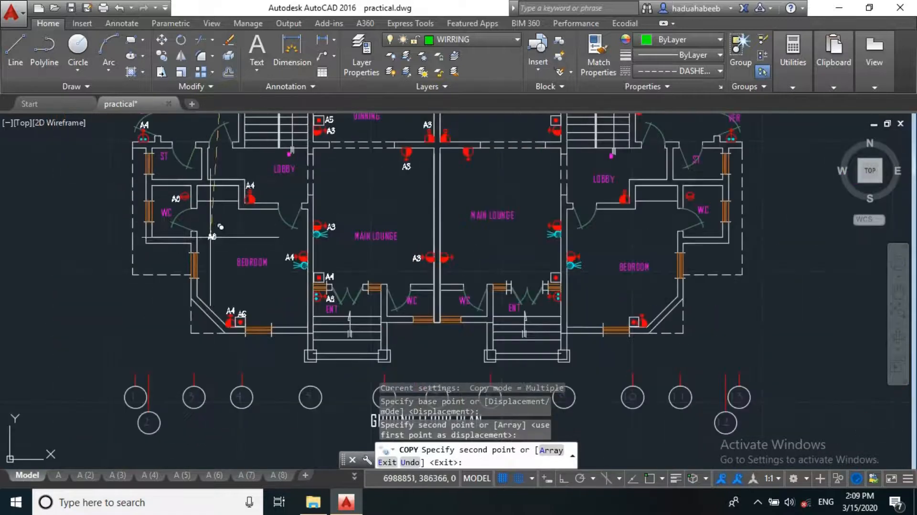
scroll(210, 271, "down", 1)
middle_click_drag(211, 266, 219, 328)
scroll(268, 248, "up", 1)
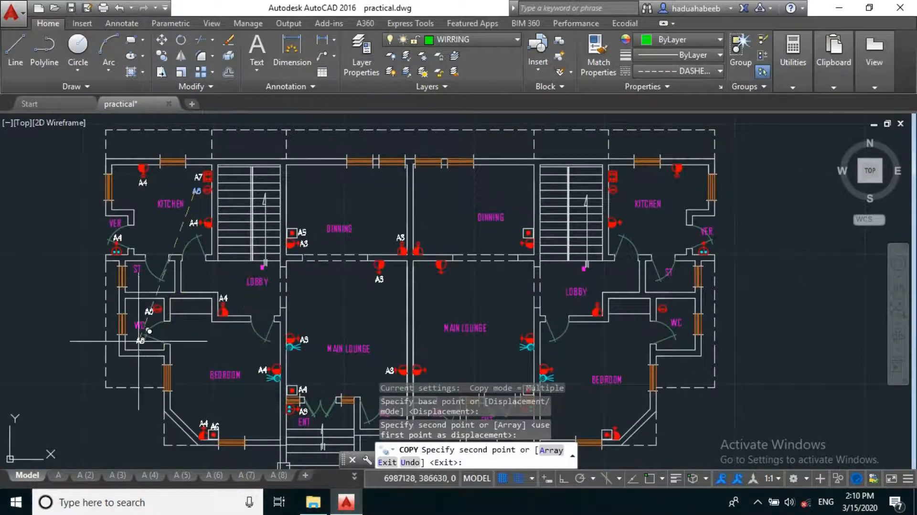
scroll(138, 341, "up", 6)
key("Escape")
Step: Change the label beside the ground floor W.C's heater symbol to A9
scroll(170, 382, "down", 2)
scroll(190, 316, "down", 2)
scroll(195, 243, "up", 4)
left_click(155, 268)
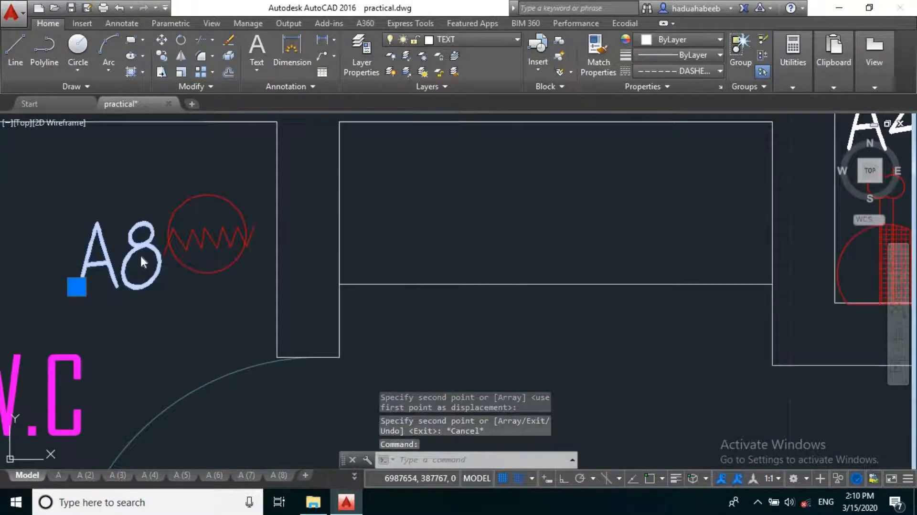
double_click(142, 262)
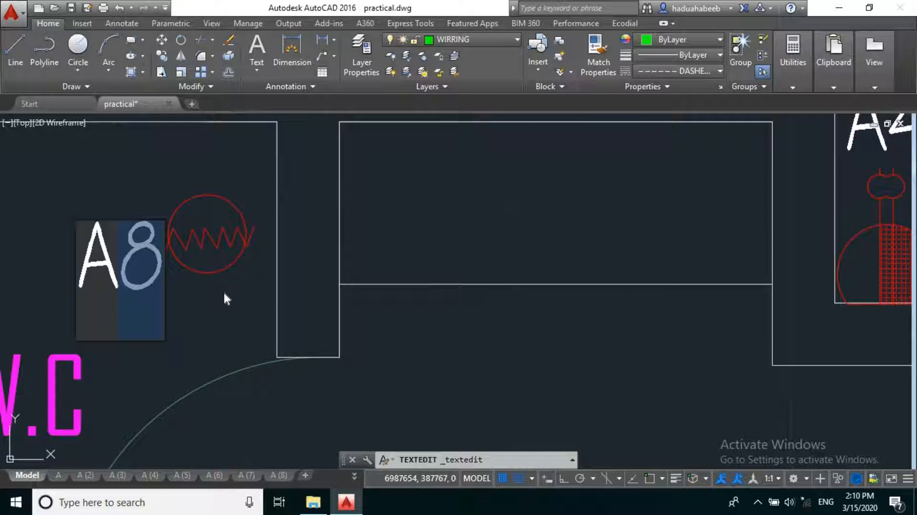
left_click(262, 280)
Step: Copy the left bedroom's B8 label on the first floor plan to beside the heater symbol in the lower W.C near the balcony
scroll(199, 275, "down", 8)
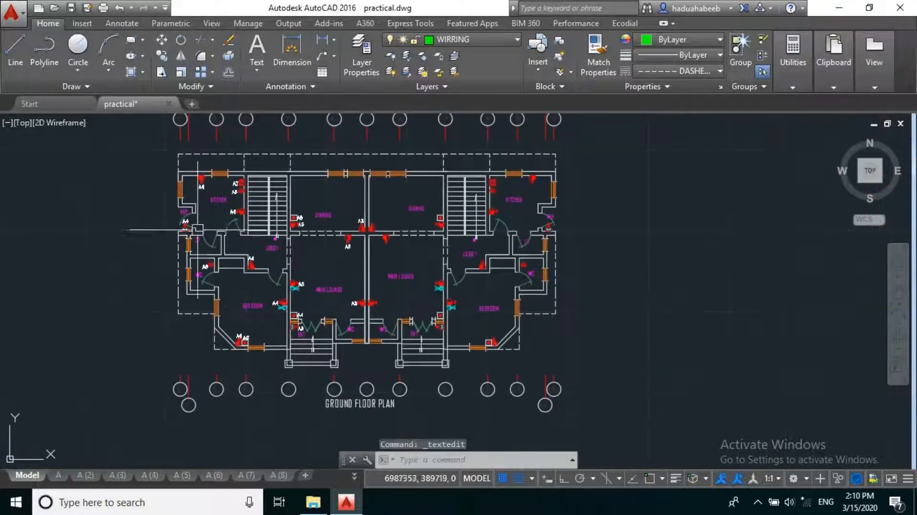
scroll(327, 247, "down", 8)
scroll(339, 226, "up", 10)
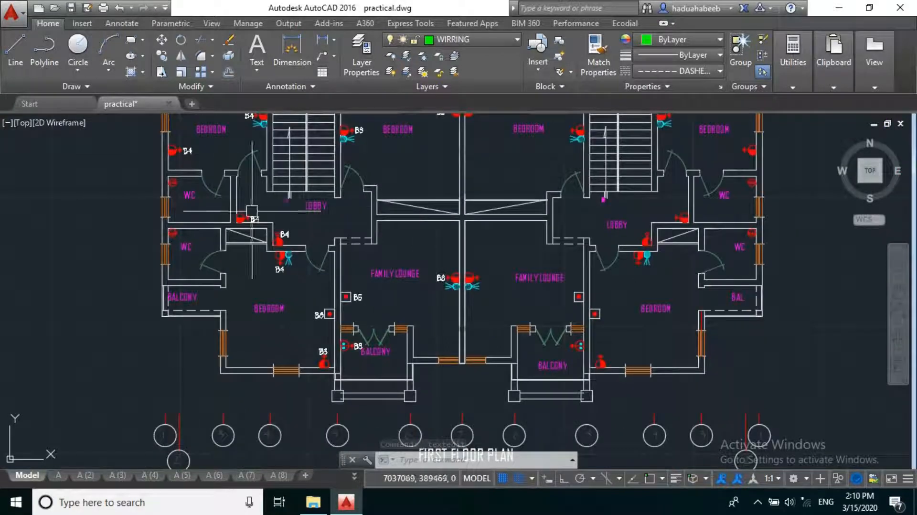
scroll(301, 206, "up", 2)
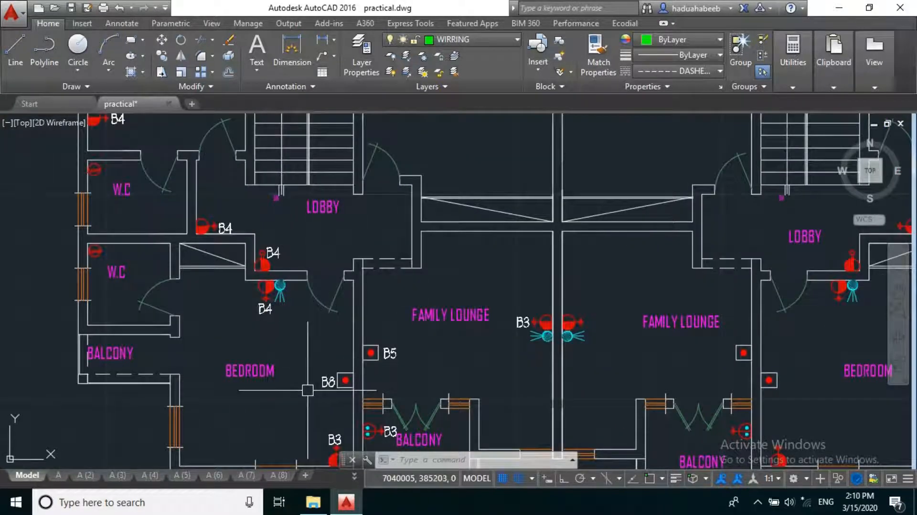
middle_click_drag(101, 195, 141, 282)
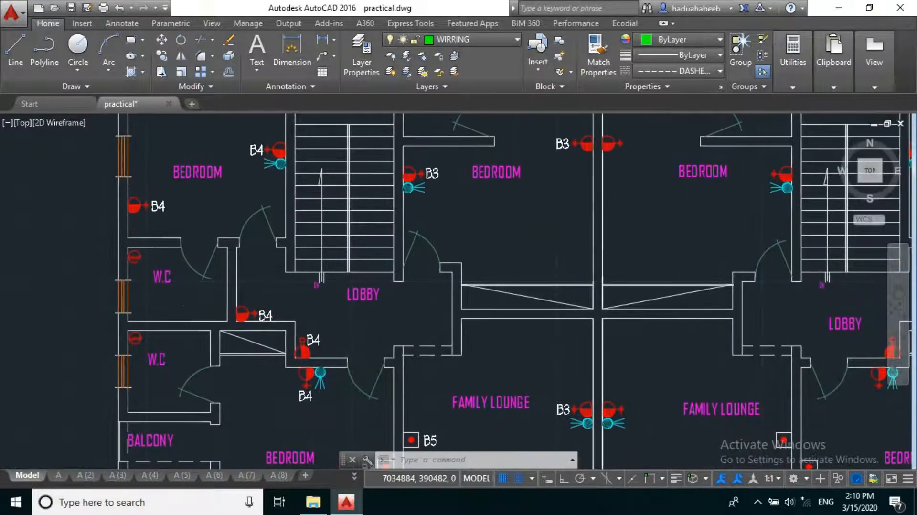
scroll(201, 152, "down", 5)
scroll(312, 319, "up", 10)
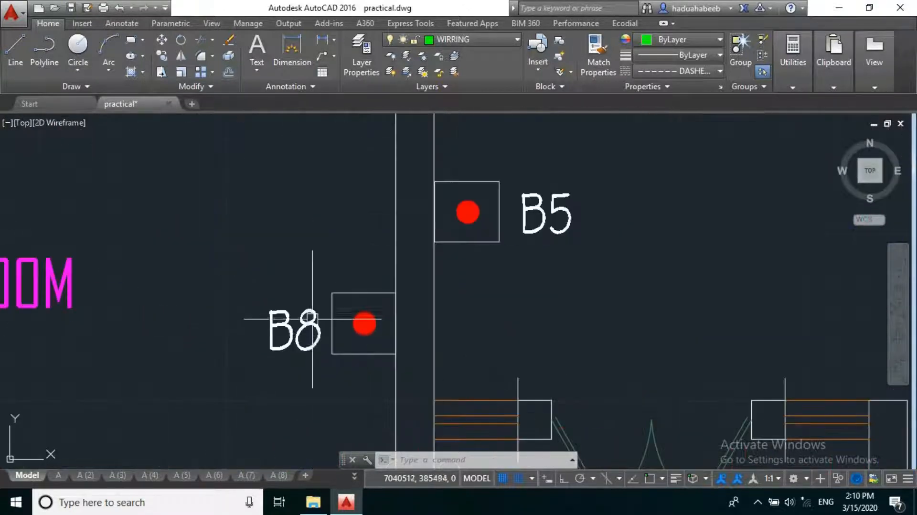
type("cp")
key("Return")
left_click(301, 317)
scroll(300, 317, "down", 4)
scroll(240, 209, "up", 6)
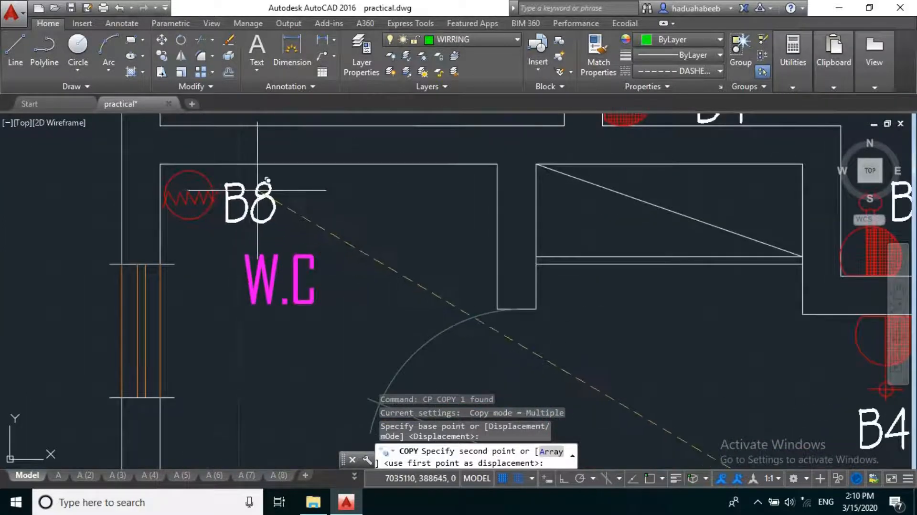
left_click(258, 186)
key("Escape")
Step: Change the label beside the first floor lower W.C's heater symbol to B9
left_click(236, 194)
double_click(253, 211)
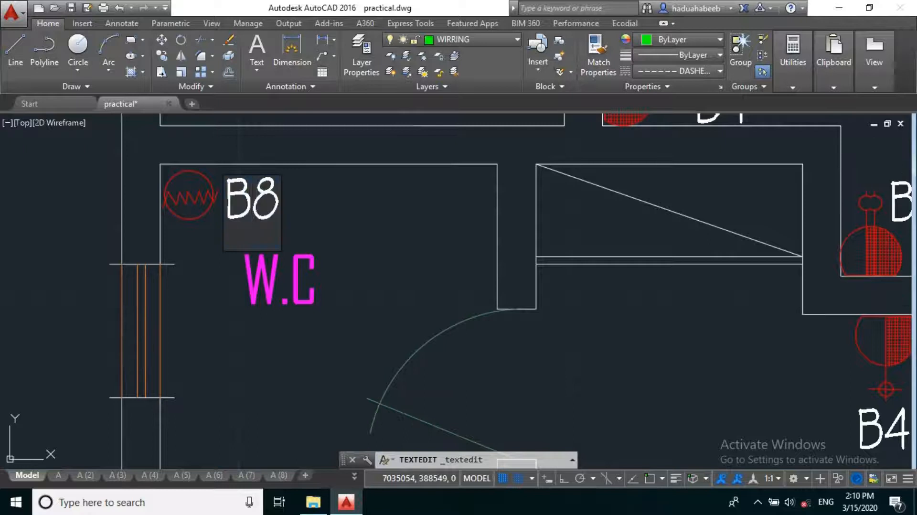
type("9")
left_click(305, 223)
Step: Copy the B9 label to beside the heater symbol in the W.C directly above on the first floor plan
left_click(286, 215)
left_click(239, 206)
type("co")
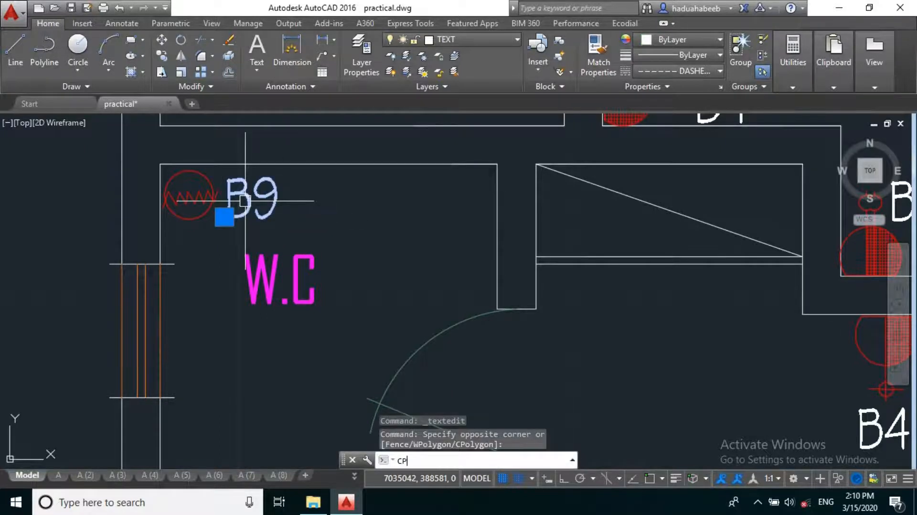
key("Return")
left_click(245, 200)
scroll(245, 286, "down", 4)
middle_click_drag(250, 166, 263, 231)
scroll(272, 153, "up", 4)
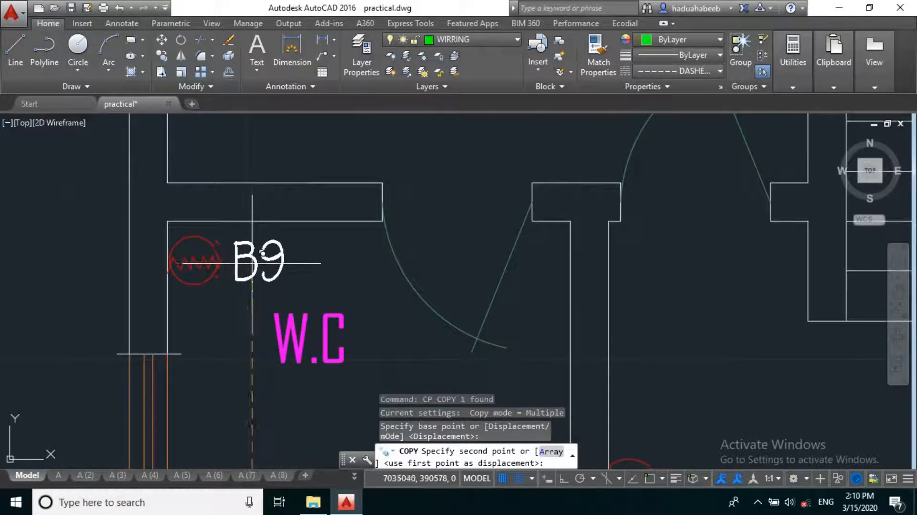
left_click(266, 194)
key("Escape")
Step: Change the copied label in the first floor's upper W.C on the outer wall to B10
double_click(252, 262)
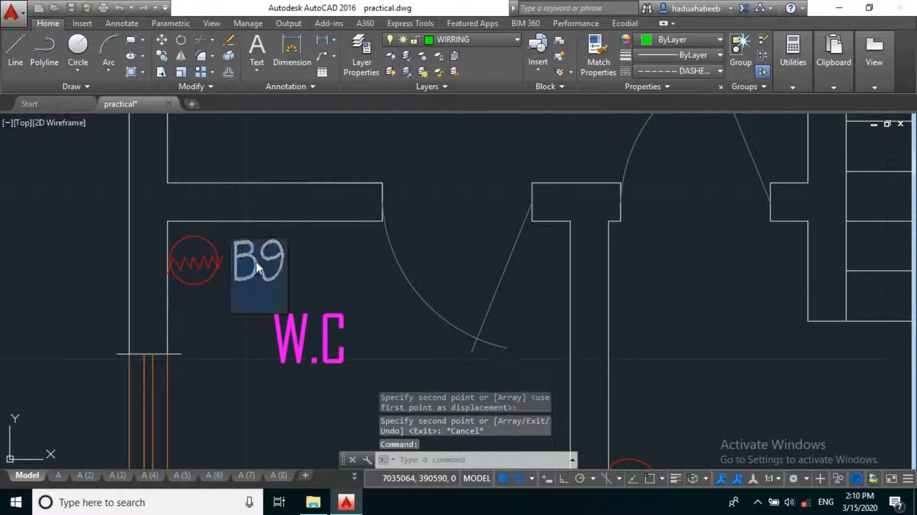
type("10")
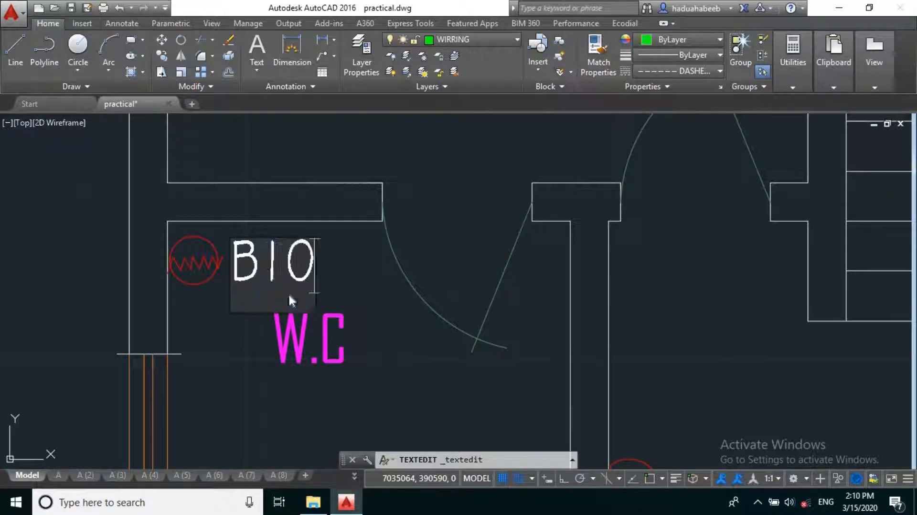
left_click(351, 242)
Step: Copy the B6 label in the left unit's inner bedroom to below the heater symbol in that bedroom's W.C
scroll(332, 275, "down", 4)
middle_click_drag(463, 302, 244, 275)
scroll(292, 149, "up", 7)
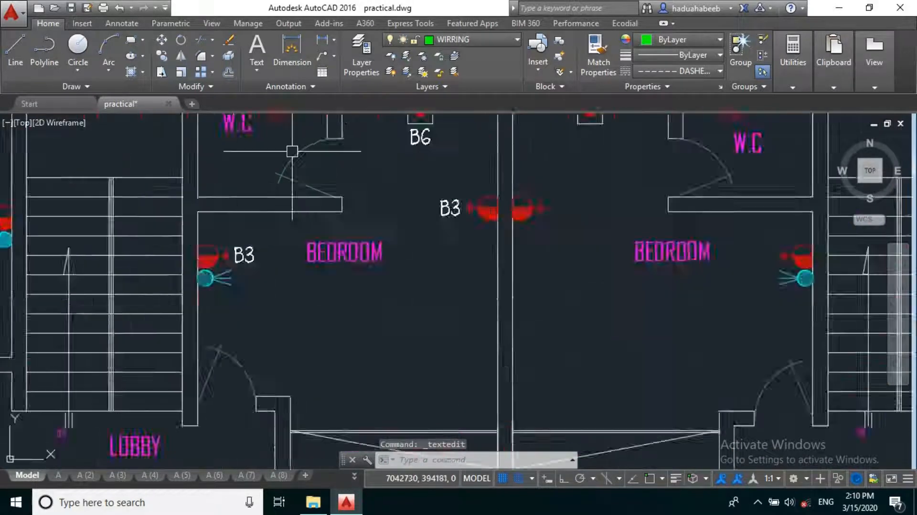
left_click(523, 242)
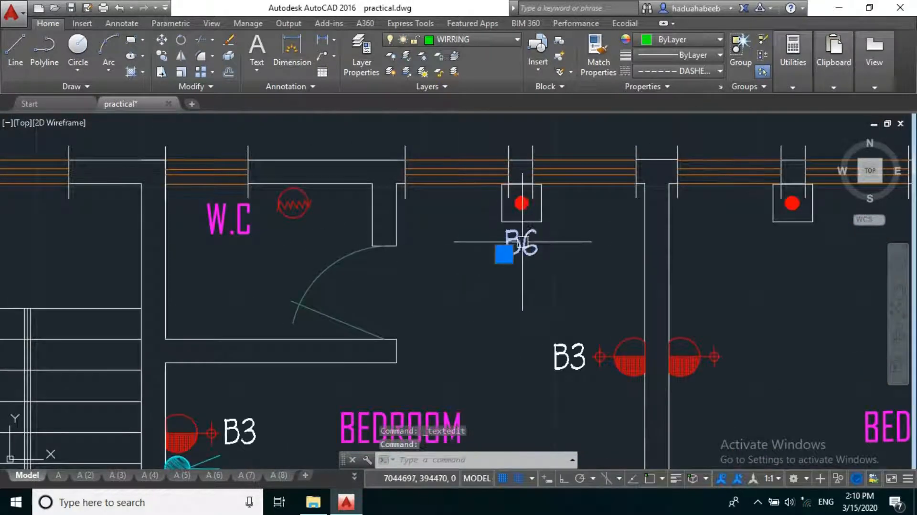
type("cp")
key("Return")
left_click(525, 241)
scroll(294, 241, "up", 2)
left_click(301, 231)
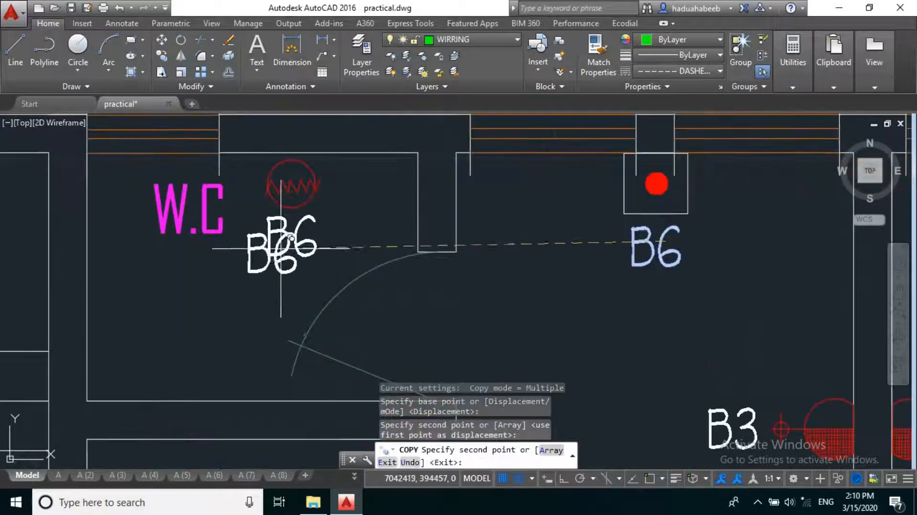
key("Escape")
Step: Change the label below the heater symbol in the inner bedroom's W.C to B11
left_click(289, 244)
double_click(291, 246)
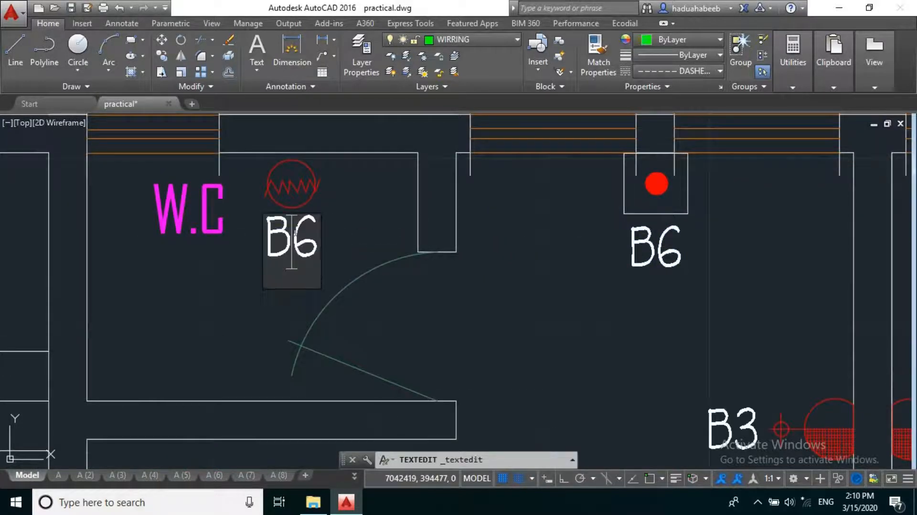
type("11")
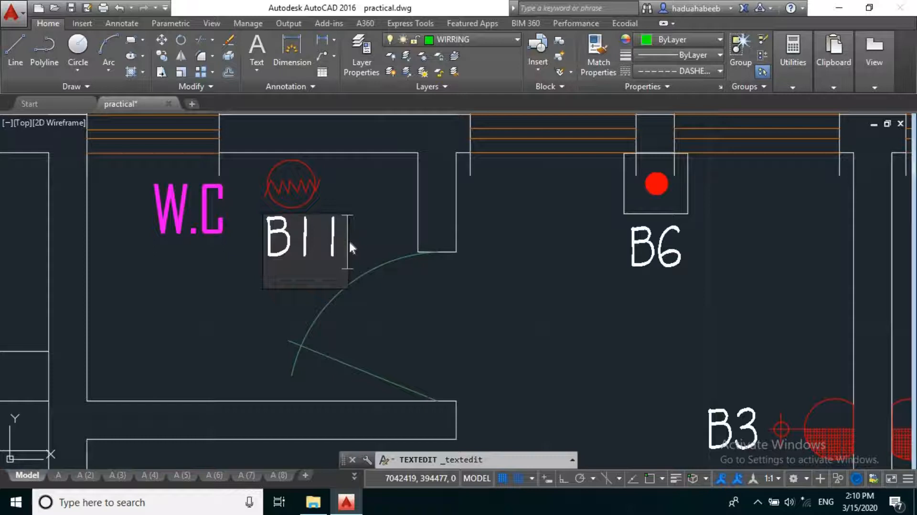
left_click(319, 214)
Step: Examine the existing C labels beside the socket and mechanical equipment symbols in the left unit of the penthouse floor plan
scroll(320, 215, "down", 6)
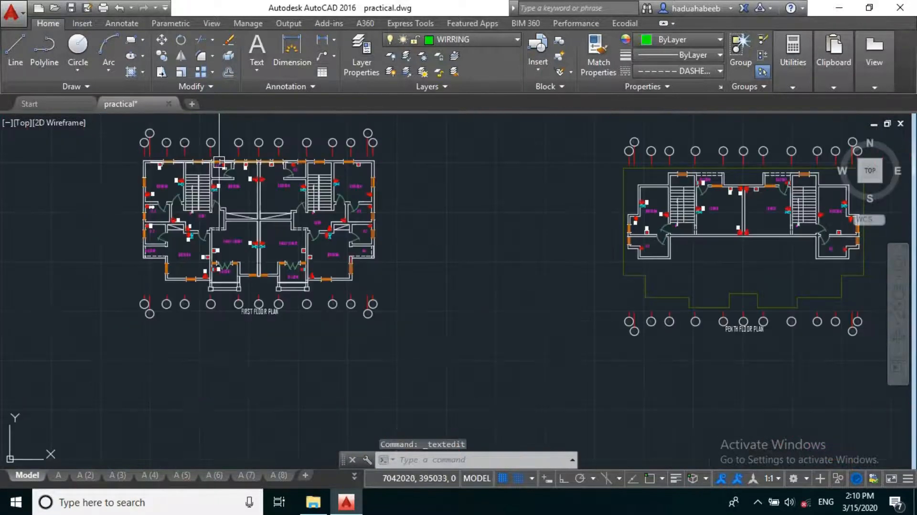
middle_click_drag(511, 337, 301, 348)
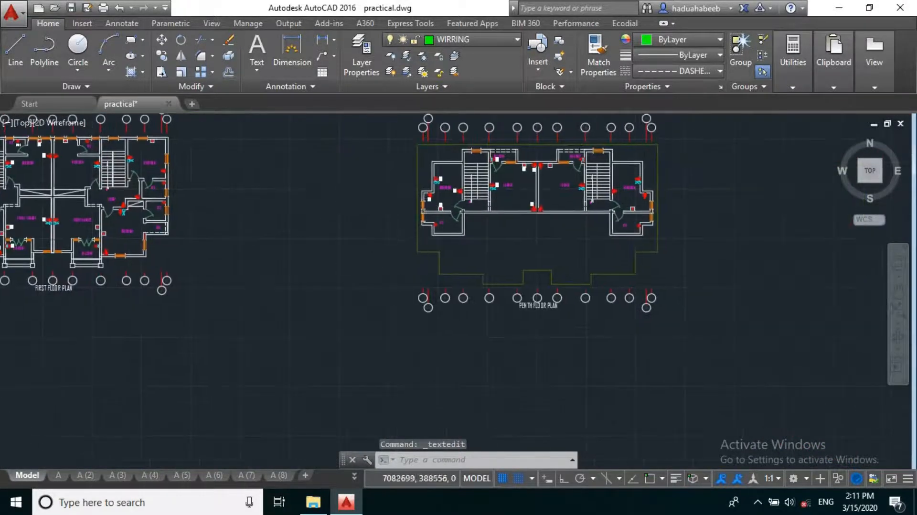
scroll(425, 225, "up", 3)
scroll(484, 264, "up", 2)
middle_click_drag(484, 264, 352, 381)
scroll(224, 274, "down", 2)
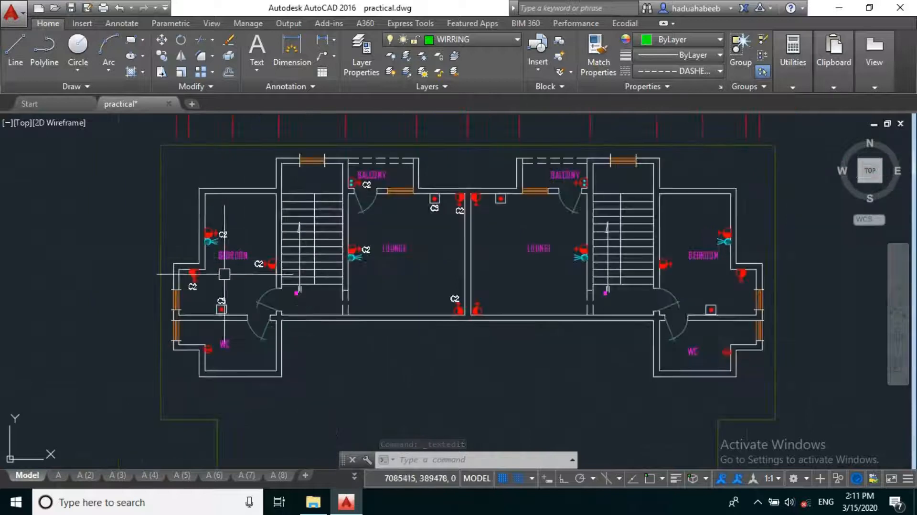
scroll(359, 201, "up", 4)
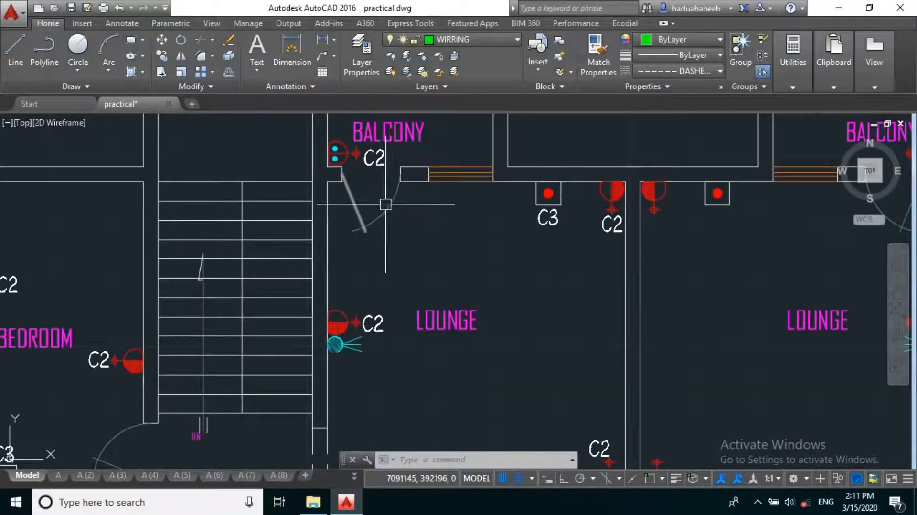
scroll(557, 249, "down", 2)
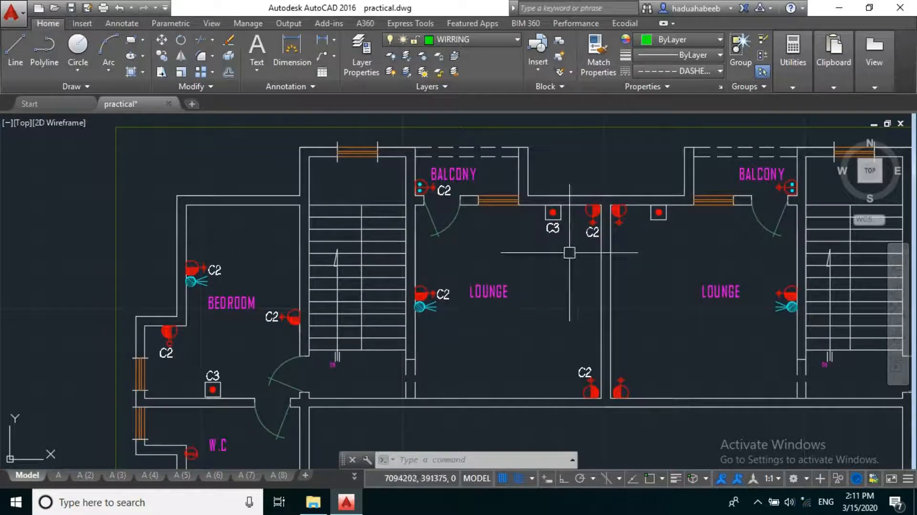
scroll(324, 248, "down", 2)
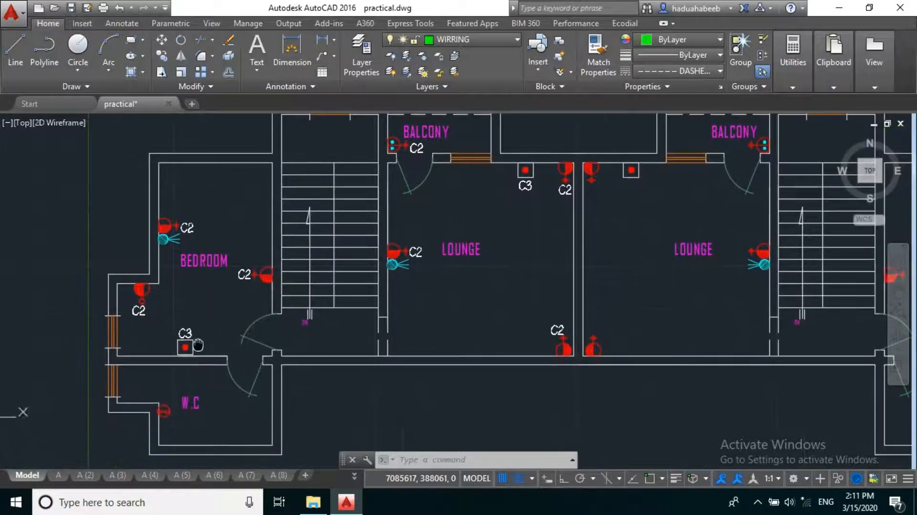
scroll(490, 231, "up", 2)
scroll(516, 225, "up", 2)
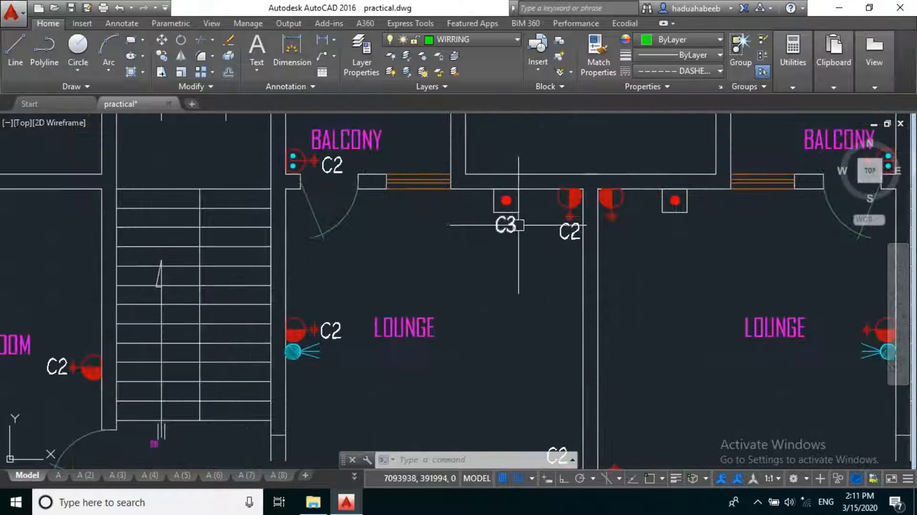
scroll(506, 234, "down", 2)
Step: Change the label above the mechanical equipment symbol in the left unit's bedroom on the penthouse floor plan to C4
scroll(162, 377, "up", 8)
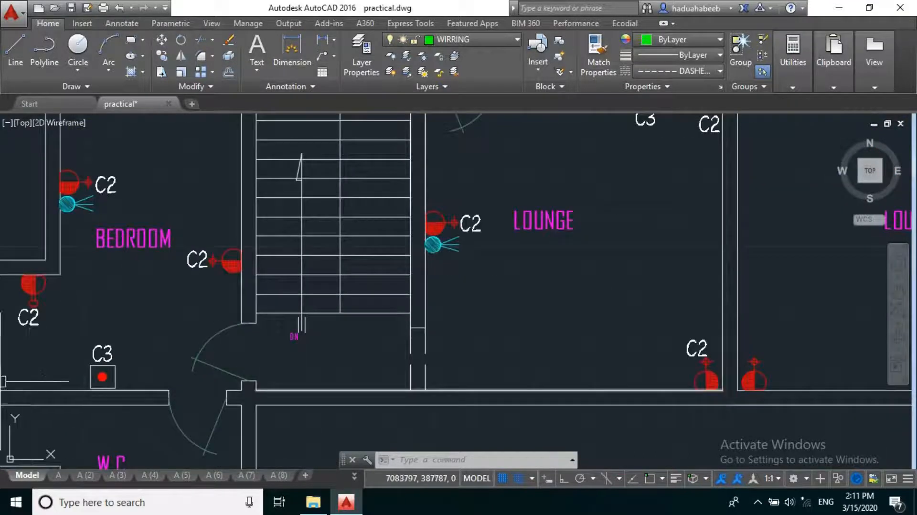
left_click(153, 321)
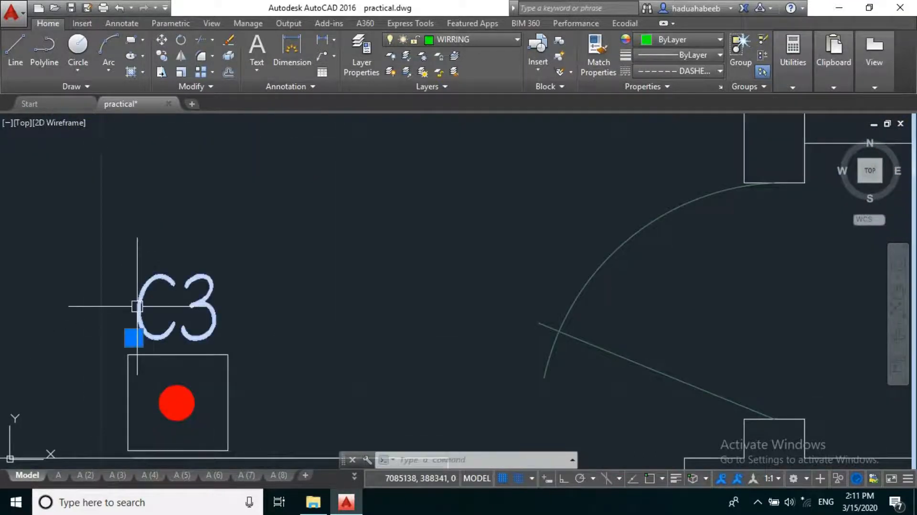
double_click(184, 333)
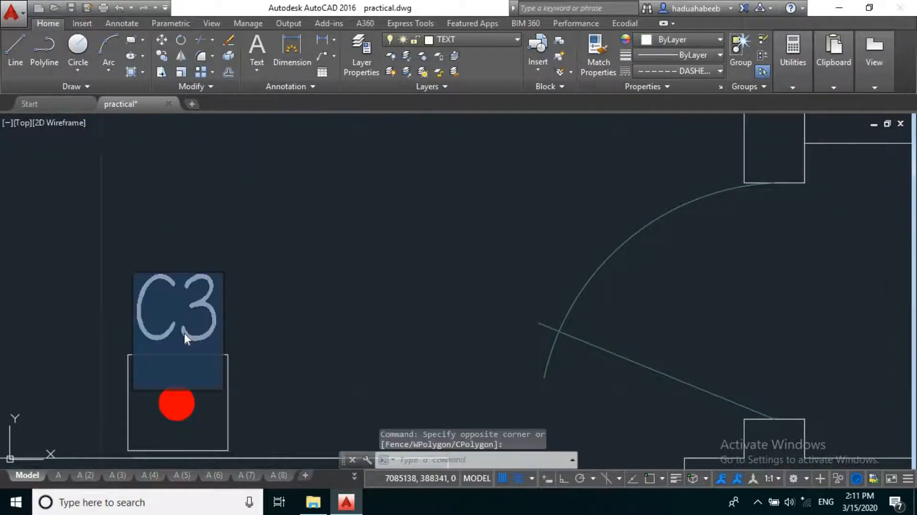
type("4")
left_click(307, 323)
scroll(278, 311, "down", 5)
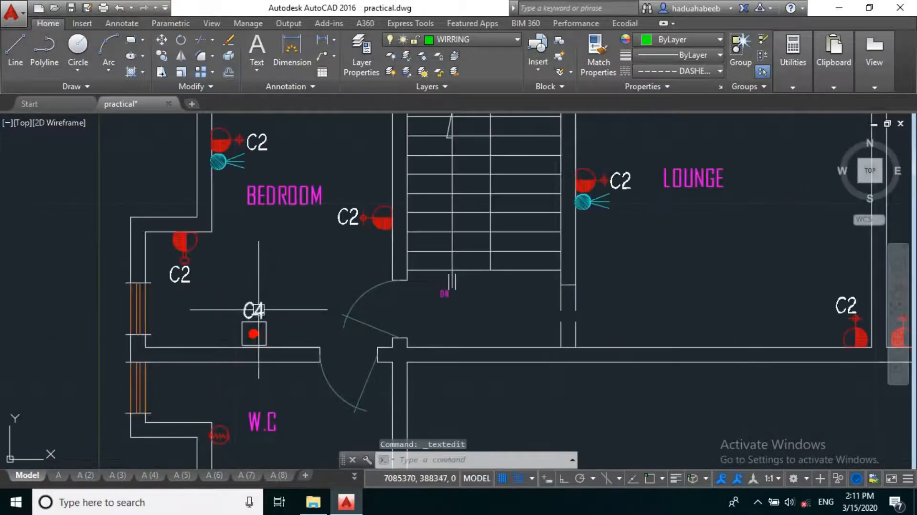
Step: Copy the C4 label from the left unit's bedroom to beside the heater symbol in the W.C below
scroll(259, 309, "down", 3)
scroll(279, 354, "up", 5)
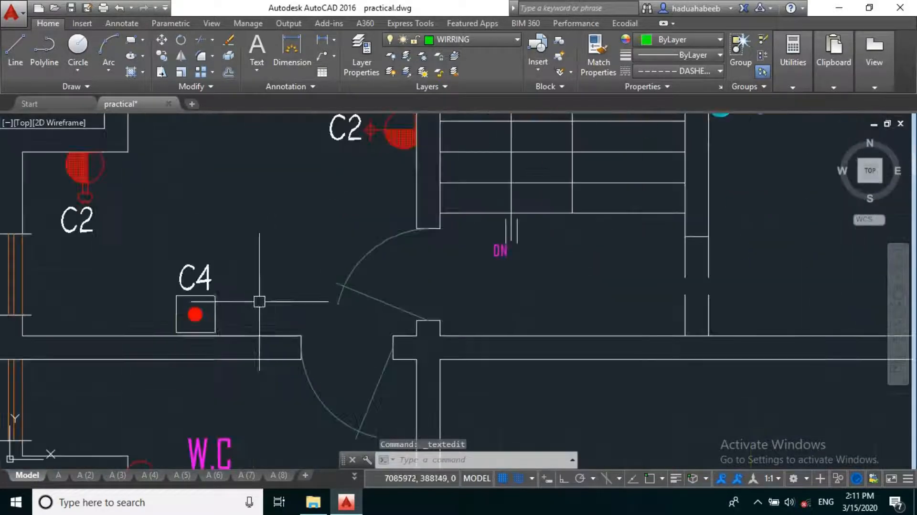
left_click(199, 280)
type("c")
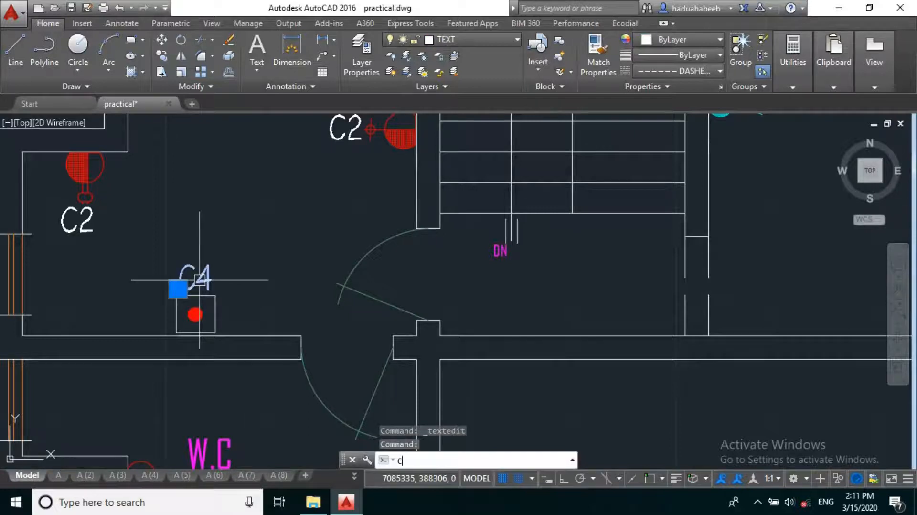
type("P")
key("Return")
left_click(196, 283)
scroll(217, 282, "down", 5)
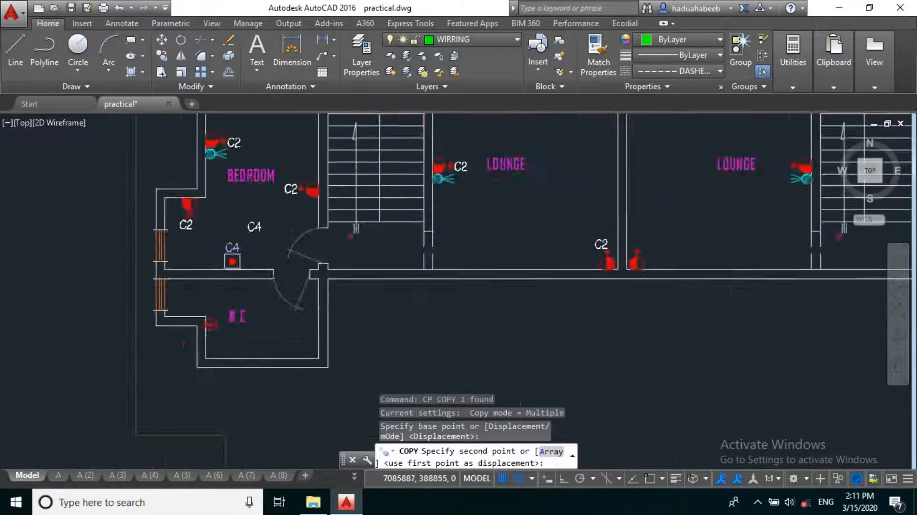
scroll(217, 282, "up", 8)
left_click(339, 318)
scroll(297, 317, "down", 5)
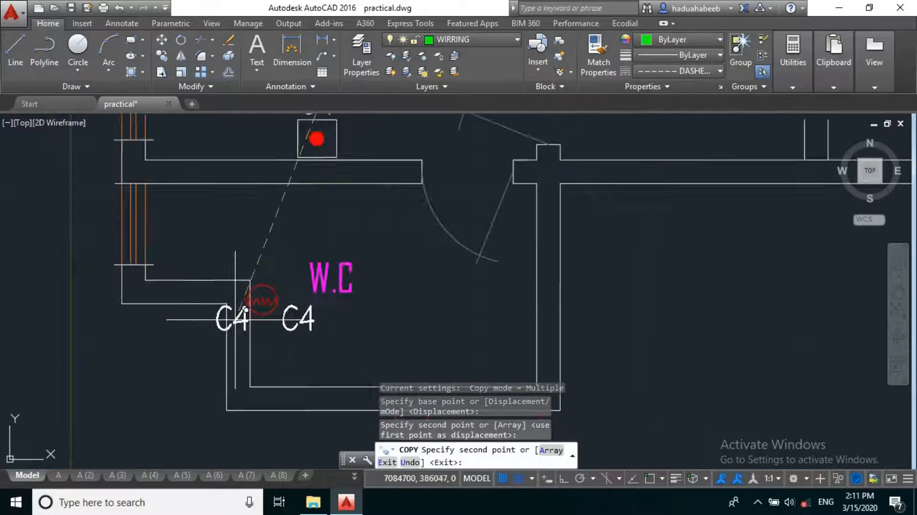
scroll(268, 325, "up", 4)
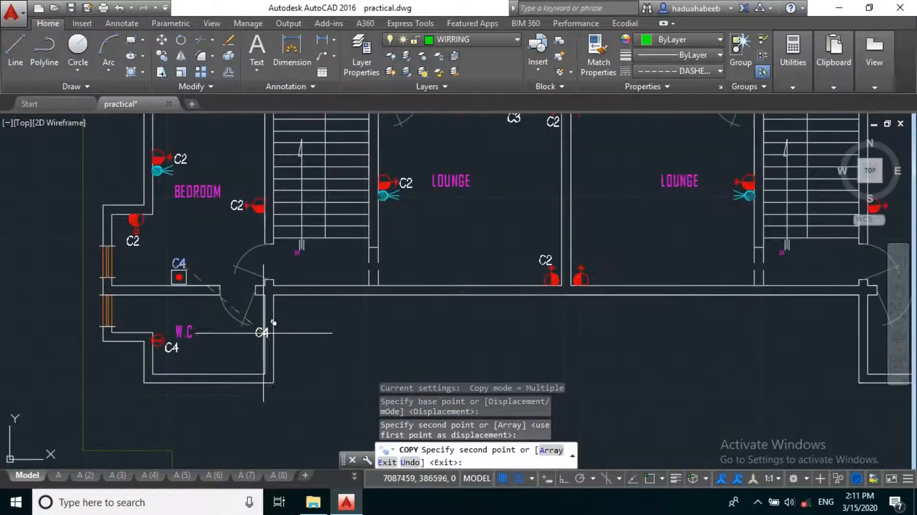
scroll(264, 332, "up", 2)
key("Escape")
Step: Change the copied label beside the heater symbol in the penthouse floor's left W.C to C5
scroll(265, 326, "up", 2)
middle_click_drag(167, 344, 303, 323)
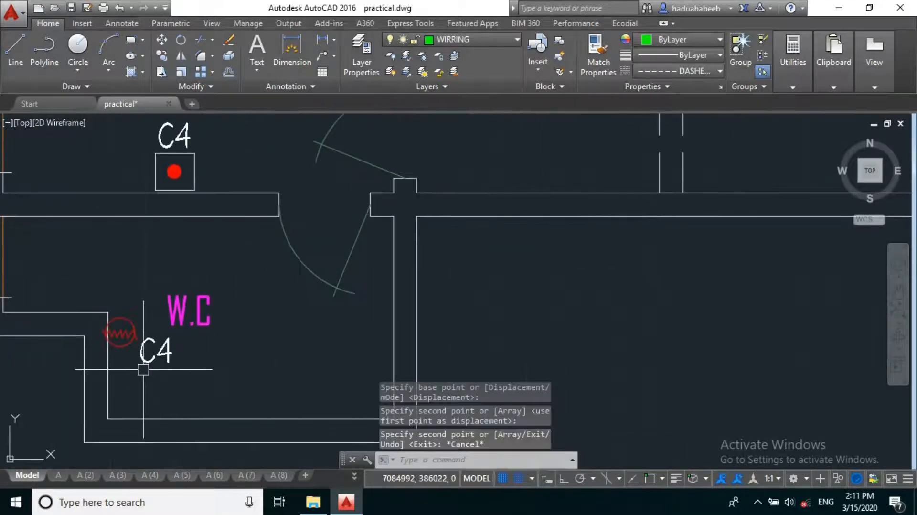
left_click(152, 352)
double_click(152, 353)
left_click_drag(156, 358, 237, 395)
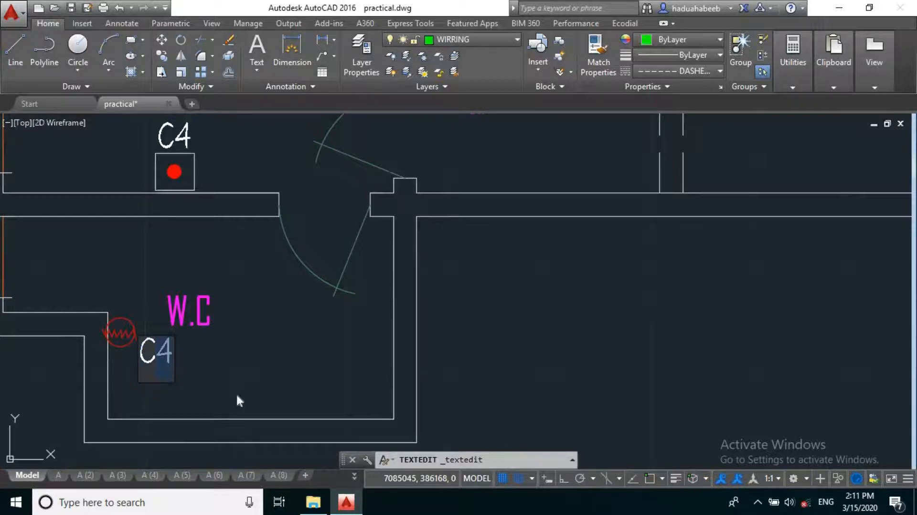
type("5")
left_click(237, 363)
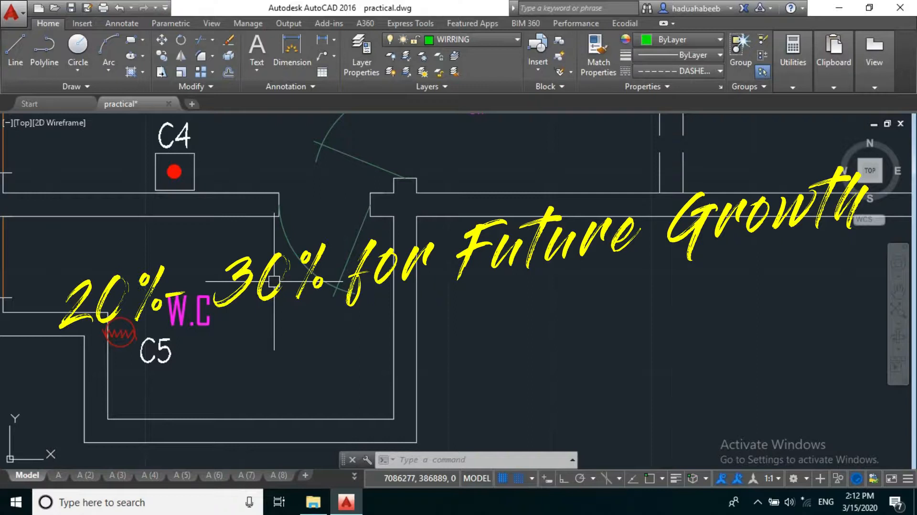
Step: Examine the A circuit labels in the left unit's kitchen and surrounding rooms on the ground floor plan
scroll(286, 279, "down", 8)
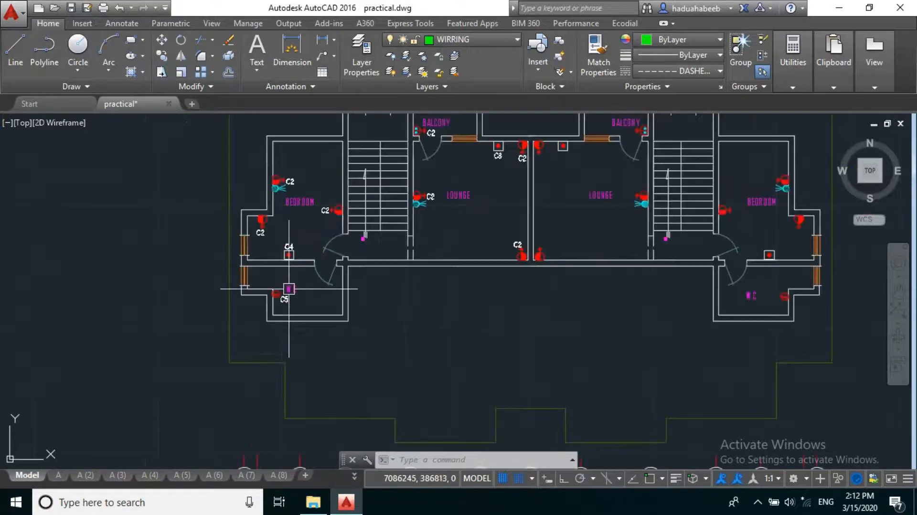
scroll(234, 271, "up", 5)
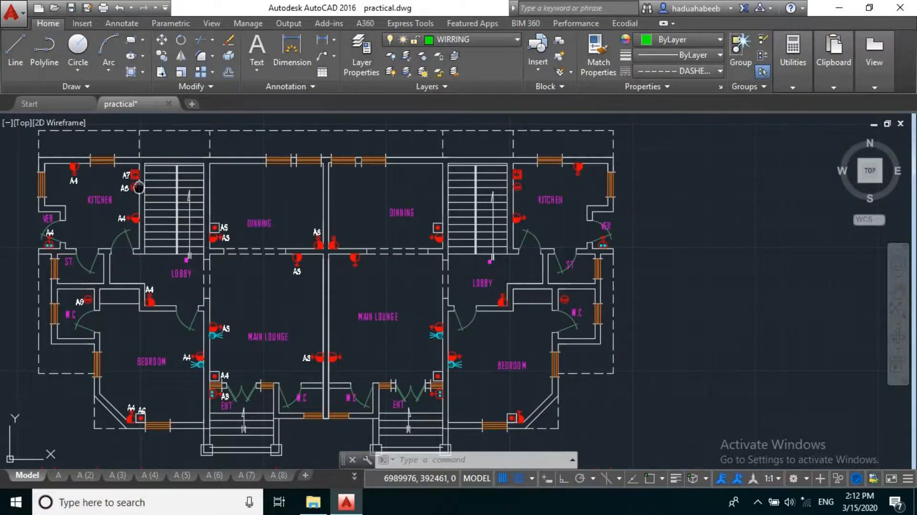
scroll(165, 241, "down", 1)
scroll(165, 242, "up", 2)
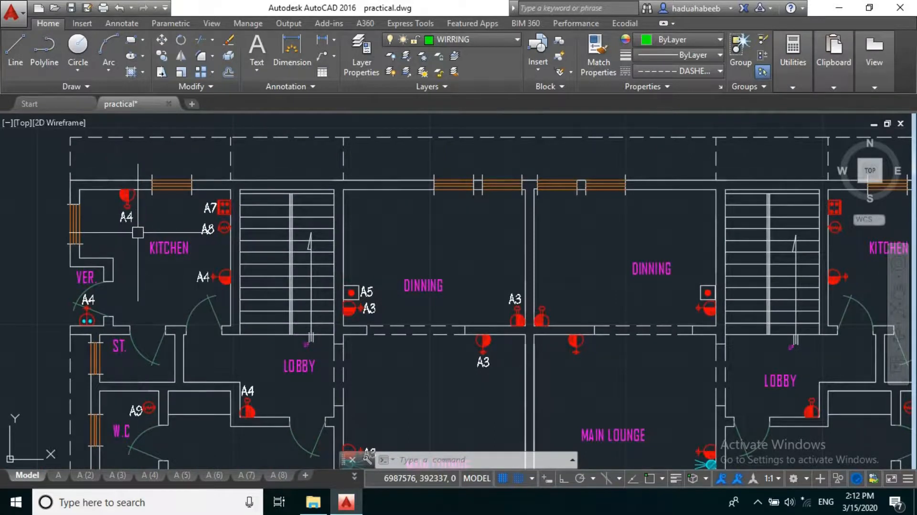